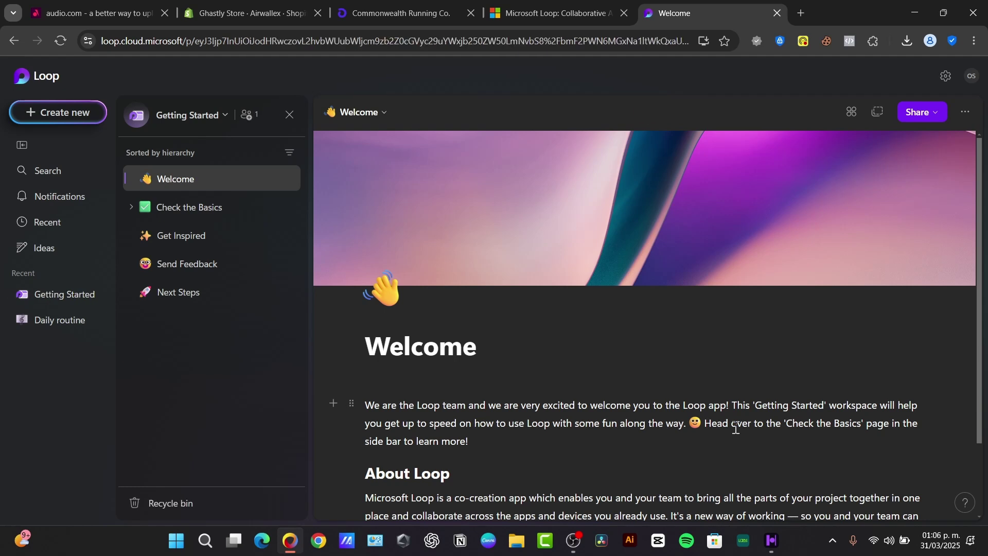
# Scroll the Welcome page down to its YouTube video and bring up the Create new menu
pyautogui.scroll(-7, 735, 427)
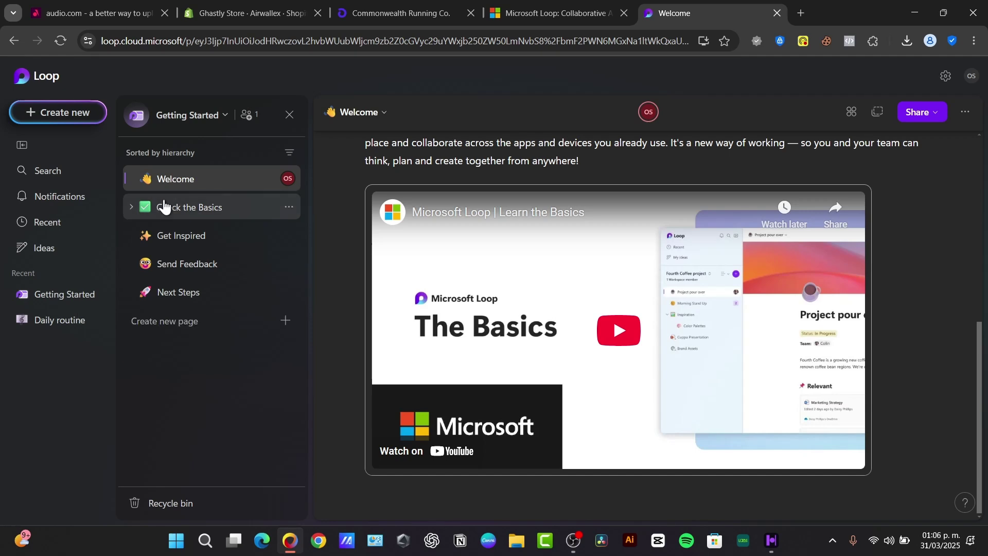
pyautogui.click(68, 293)
pyautogui.click(58, 112)
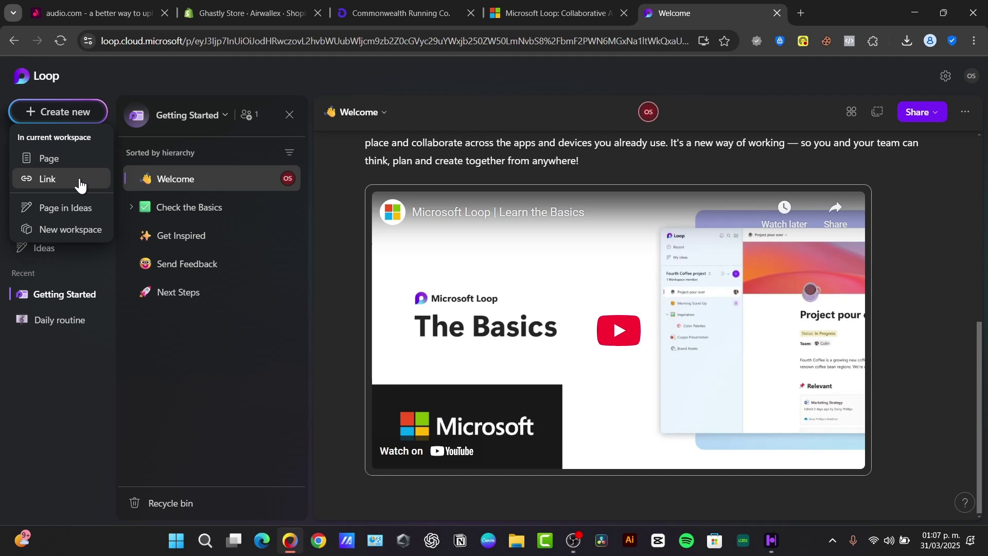
# Add a blank Untitled page to Getting Started, then reopen the Create new choices
pyautogui.click(79, 155)
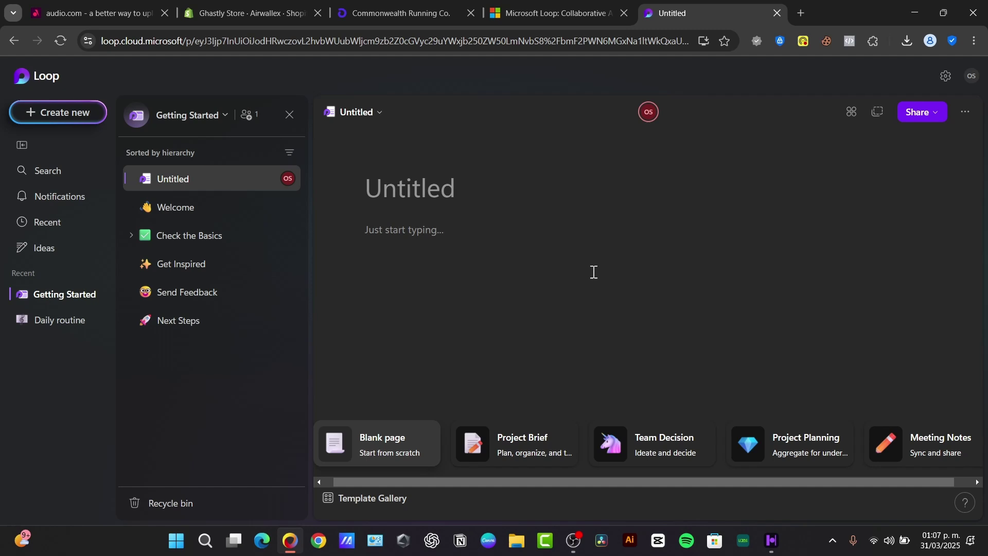
pyautogui.click(133, 42)
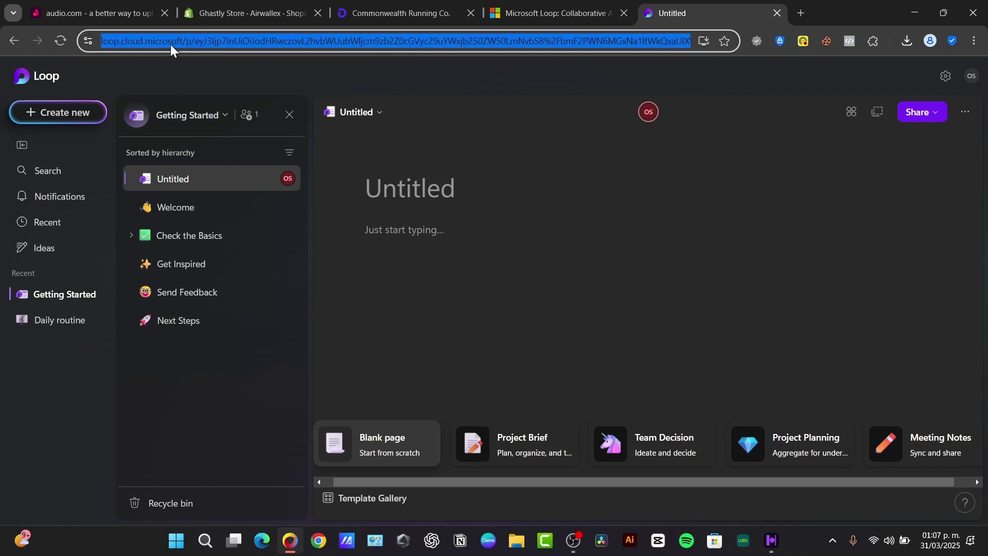
pyautogui.click(643, 245)
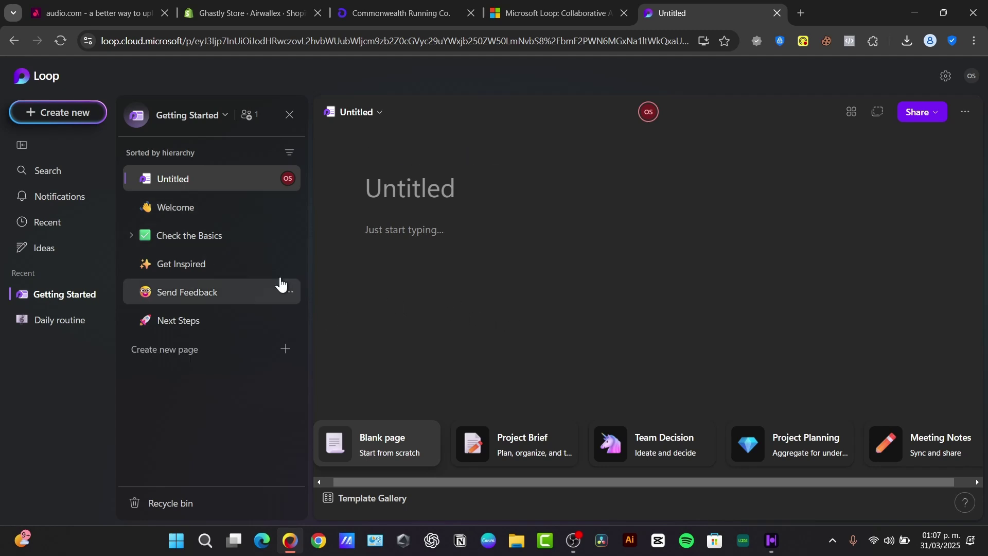
pyautogui.click(77, 118)
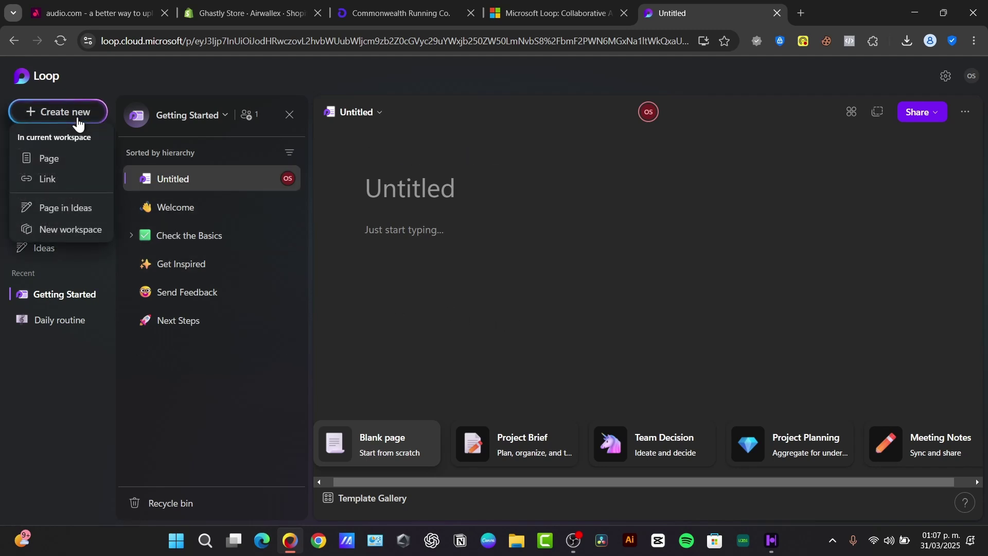
# Start a new workspace titled 'Tech Express' with the lightbulb emoji as its icon
pyautogui.click(81, 237)
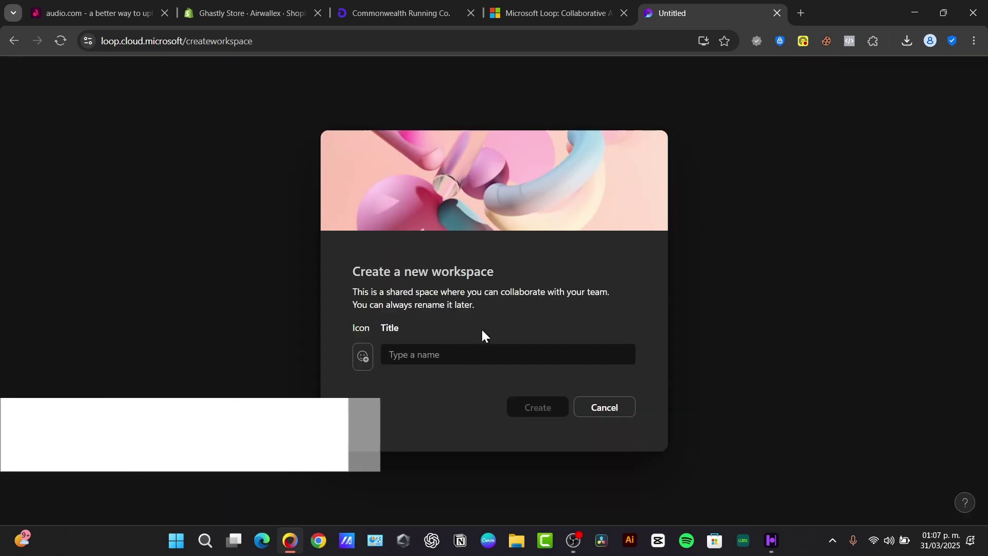
pyautogui.click(500, 362)
pyautogui.write('Tech Expres')
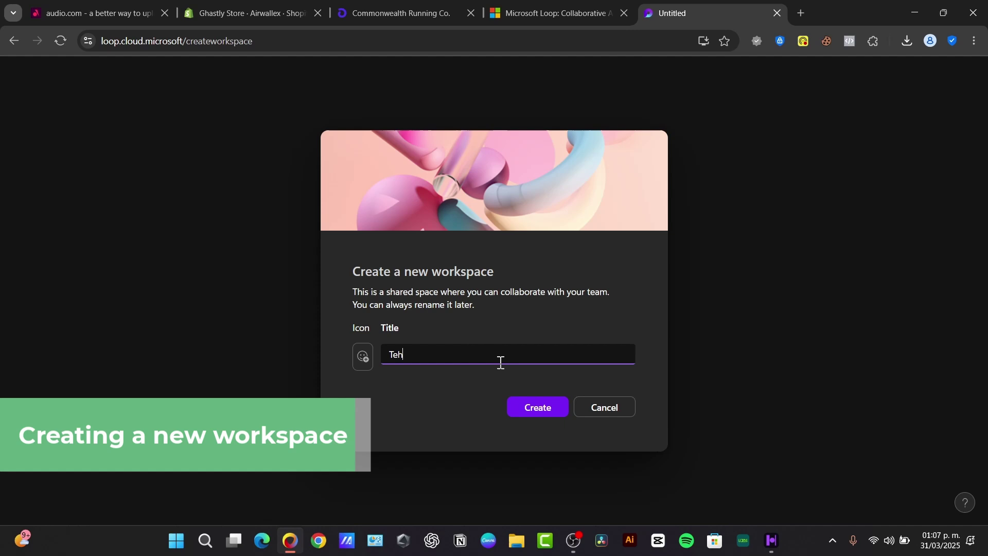
pyautogui.write('s')
pyautogui.click(363, 357)
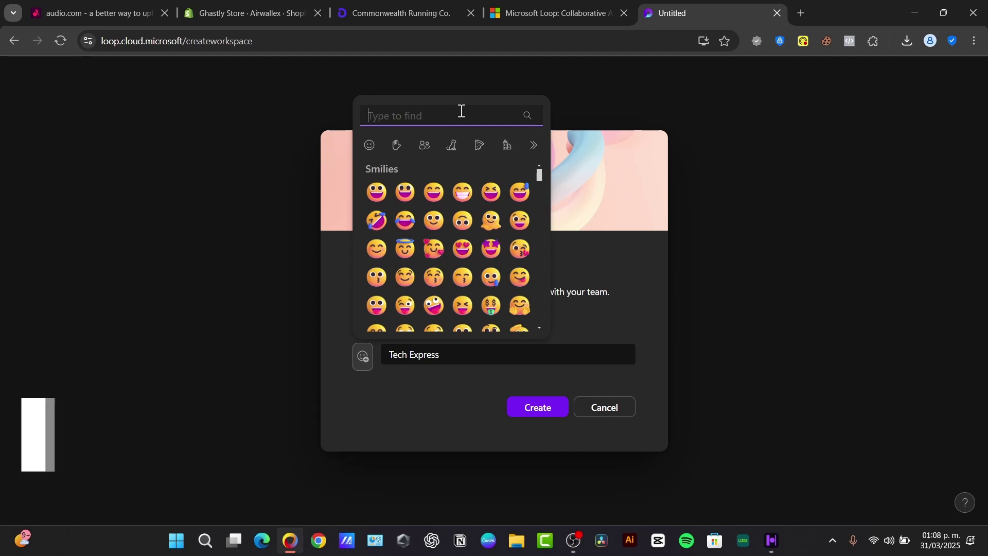
pyautogui.write('bulb')
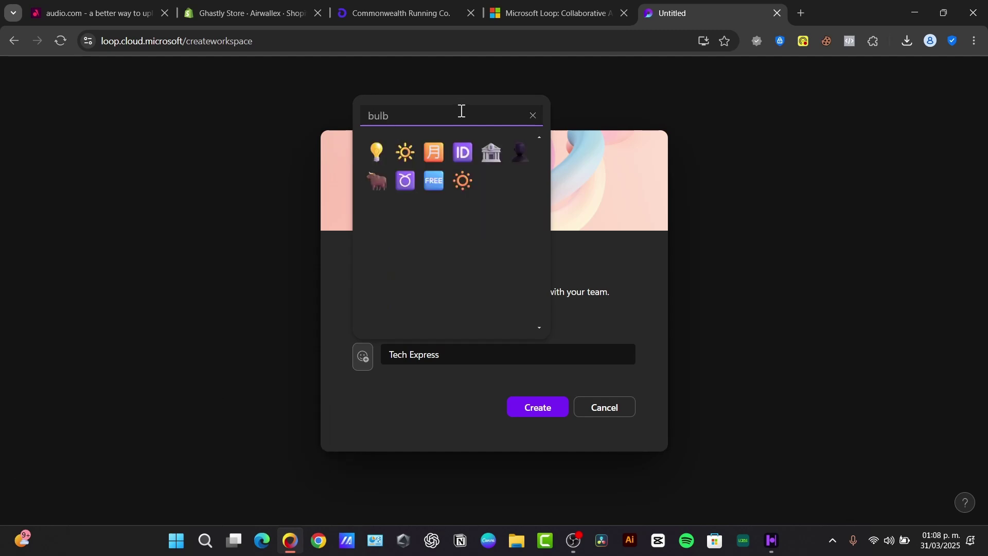
pyautogui.click(379, 153)
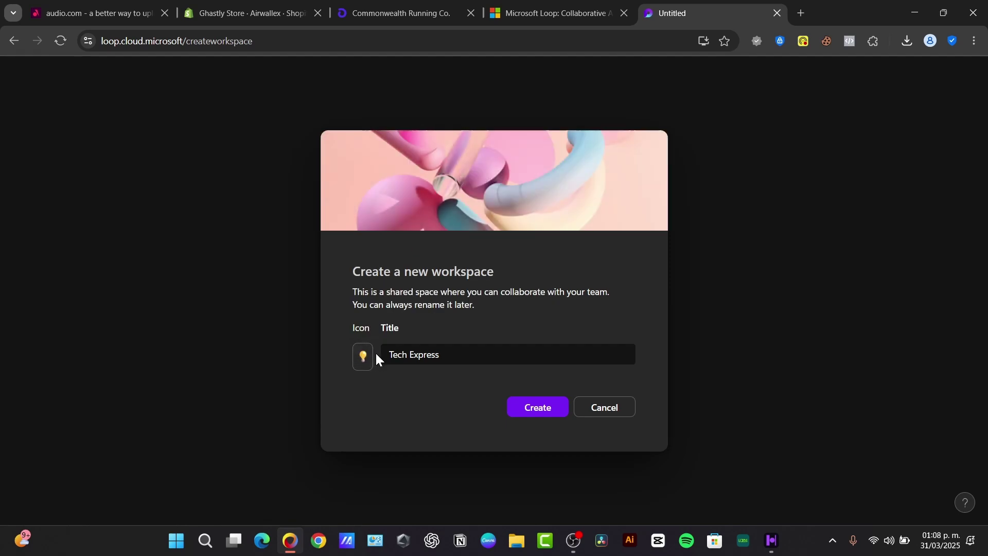
# Give the workspace the green piggy-bank cover image and create it
pyautogui.click(481, 187)
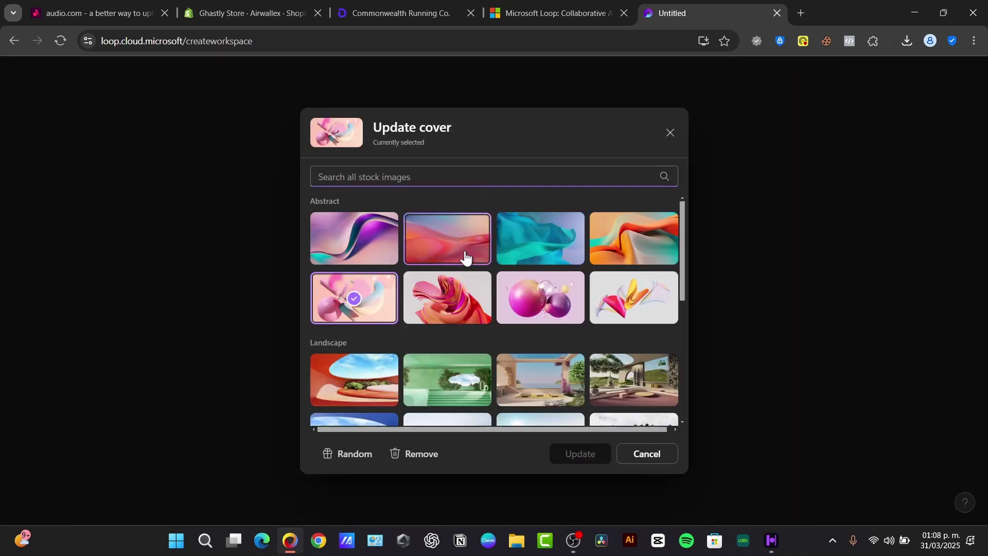
pyautogui.scroll(-3, 535, 258)
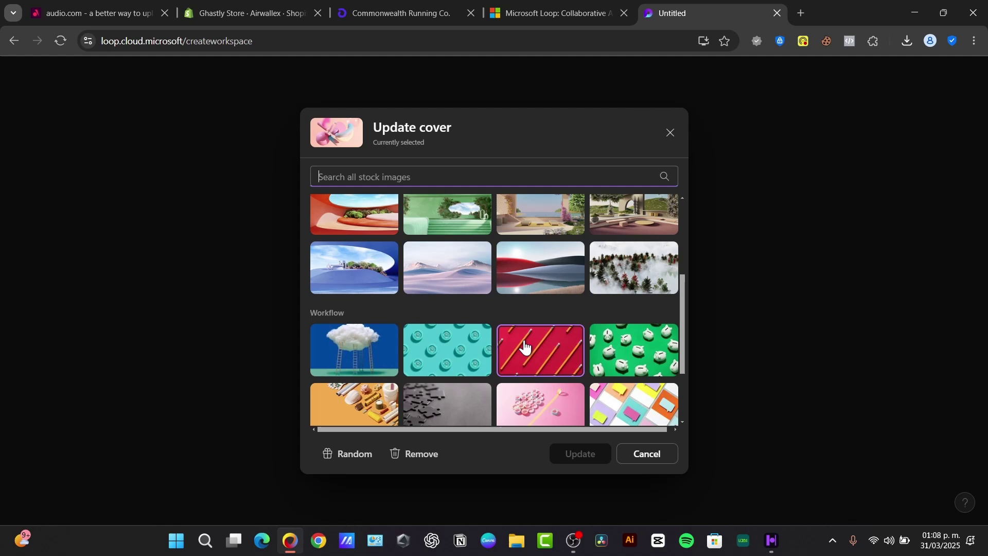
pyautogui.click(664, 350)
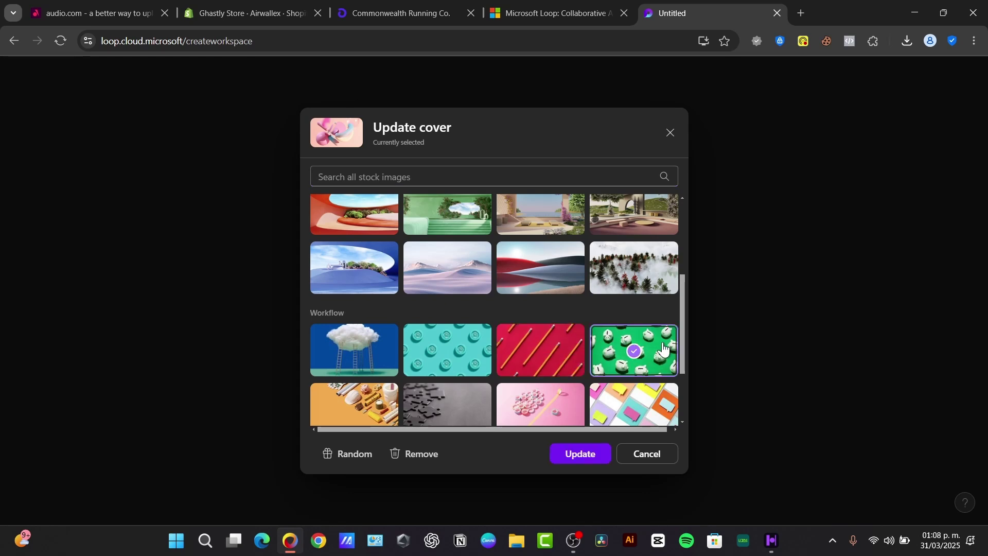
pyautogui.scroll(-2, 610, 322)
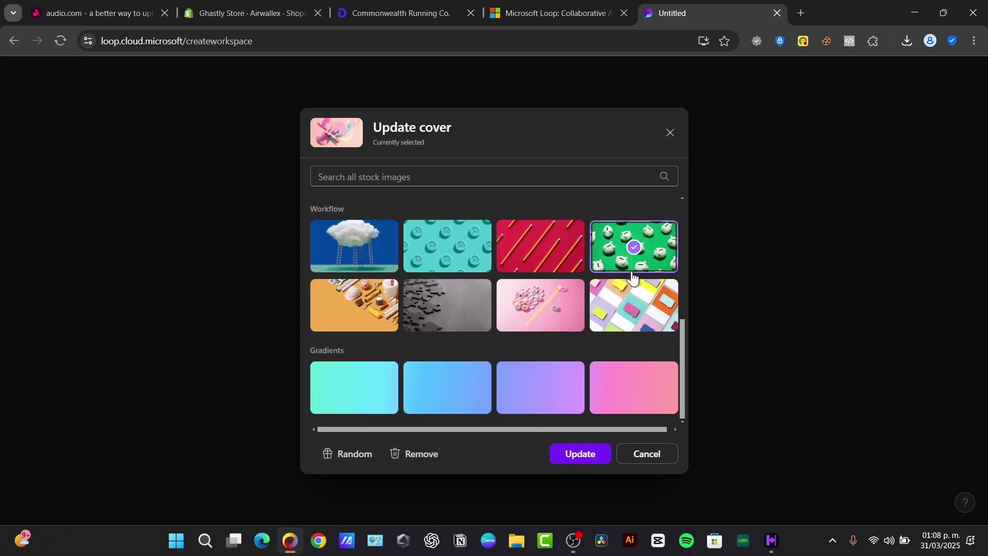
pyautogui.click(597, 454)
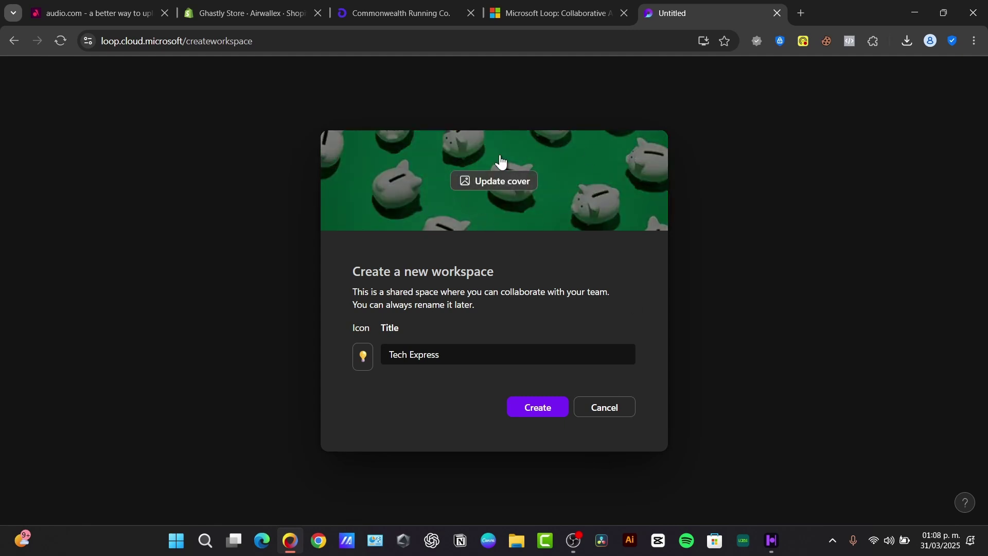
pyautogui.moveTo(645, 191)
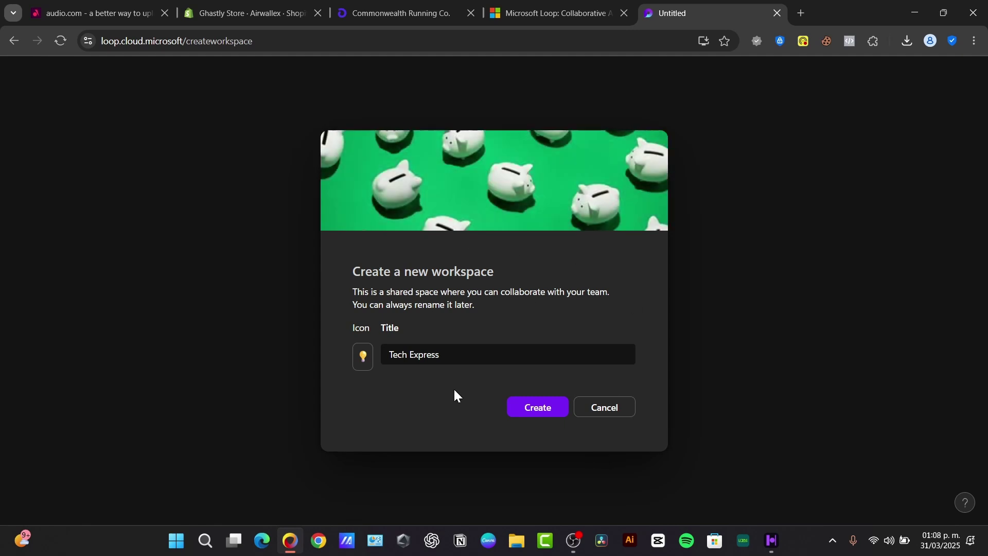
pyautogui.click(563, 408)
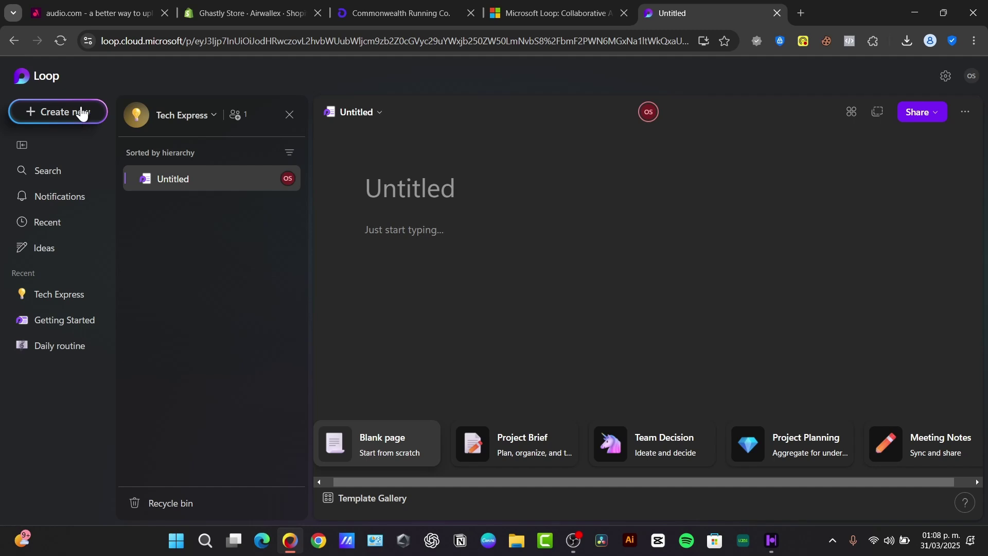
# Keep Tech Express as the current workspace and browse the Untitled page's actions and sorting options
pyautogui.click(208, 117)
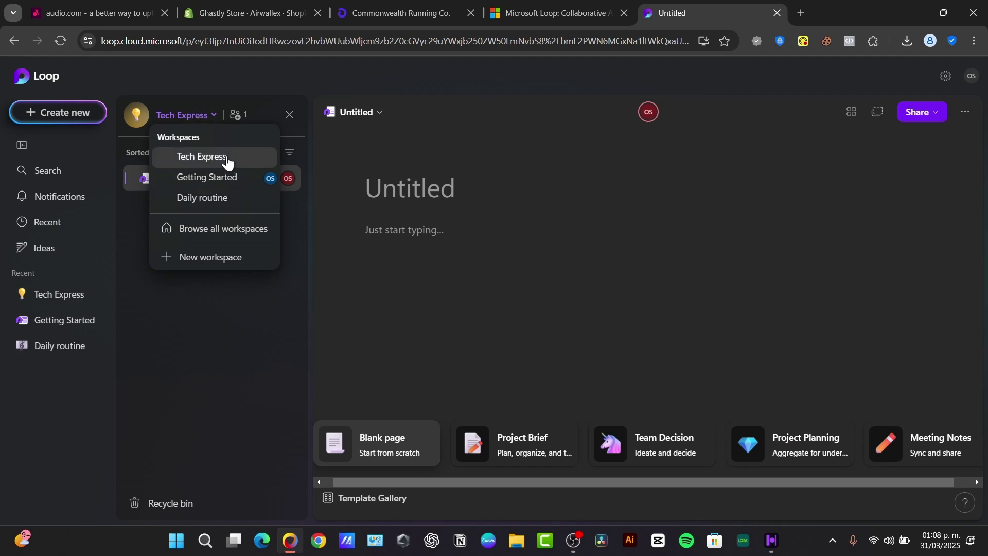
pyautogui.click(202, 337)
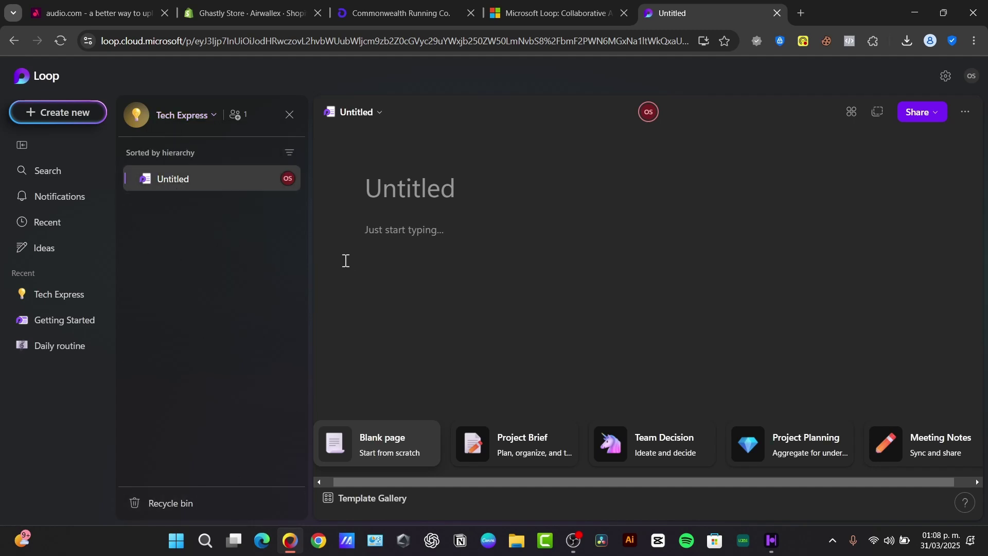
pyautogui.click(269, 180)
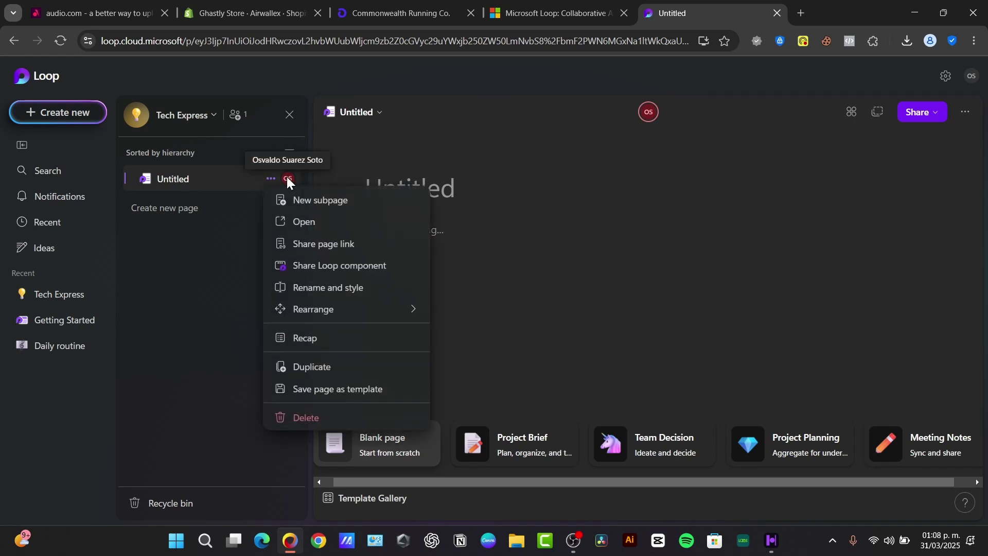
pyautogui.click(288, 179)
pyautogui.click(271, 179)
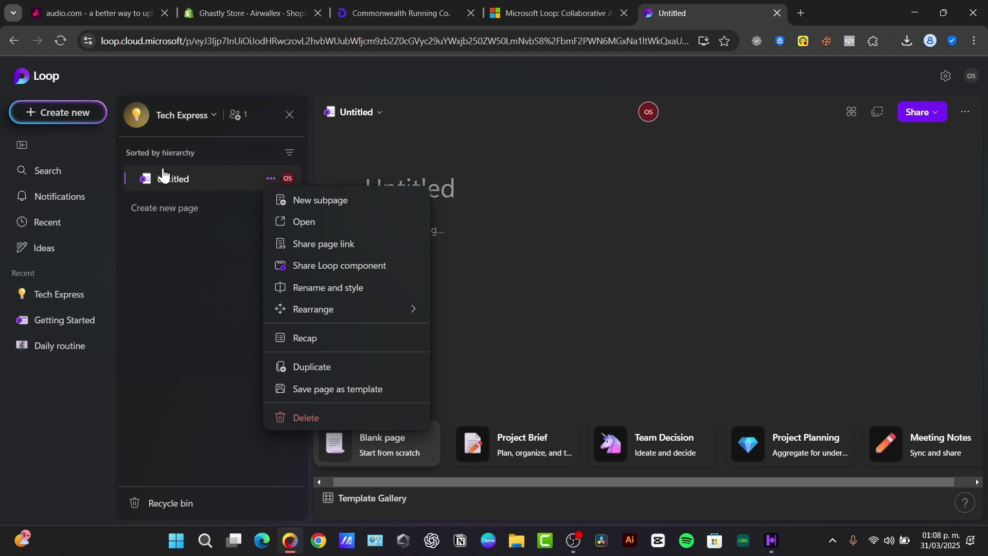
pyautogui.click(289, 155)
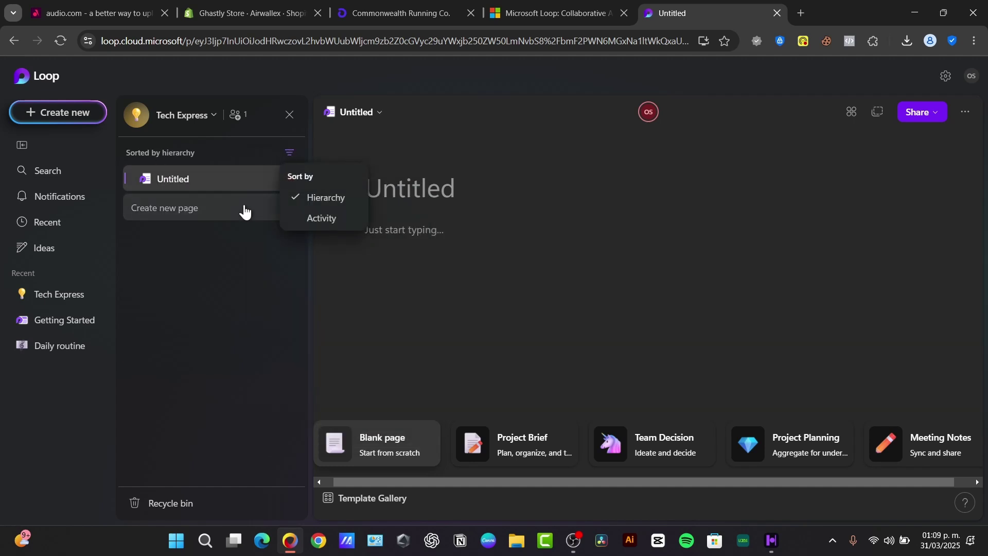
# Add a page titled 'Tasks' and title the second Untitled page 'Calendar'
pyautogui.click(242, 208)
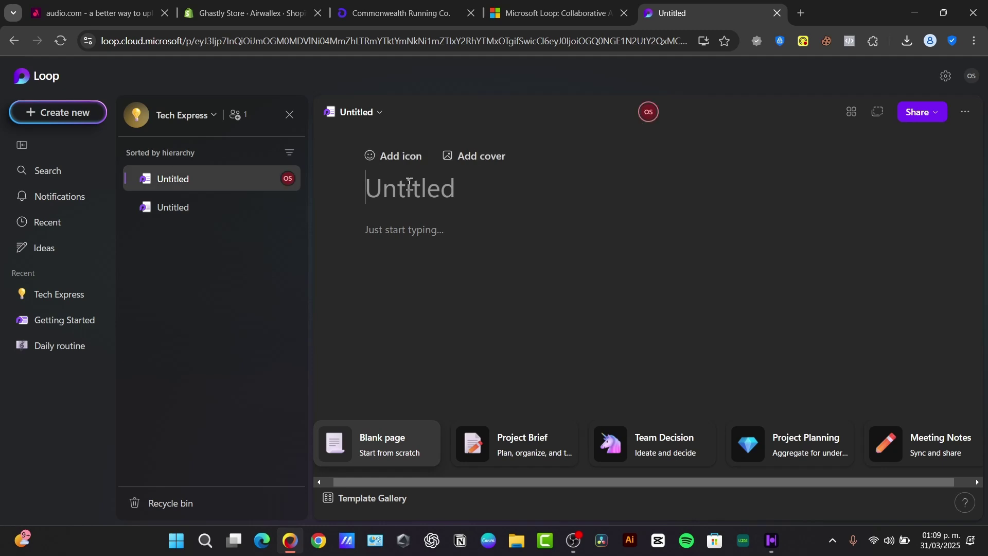
pyautogui.write('Tasks')
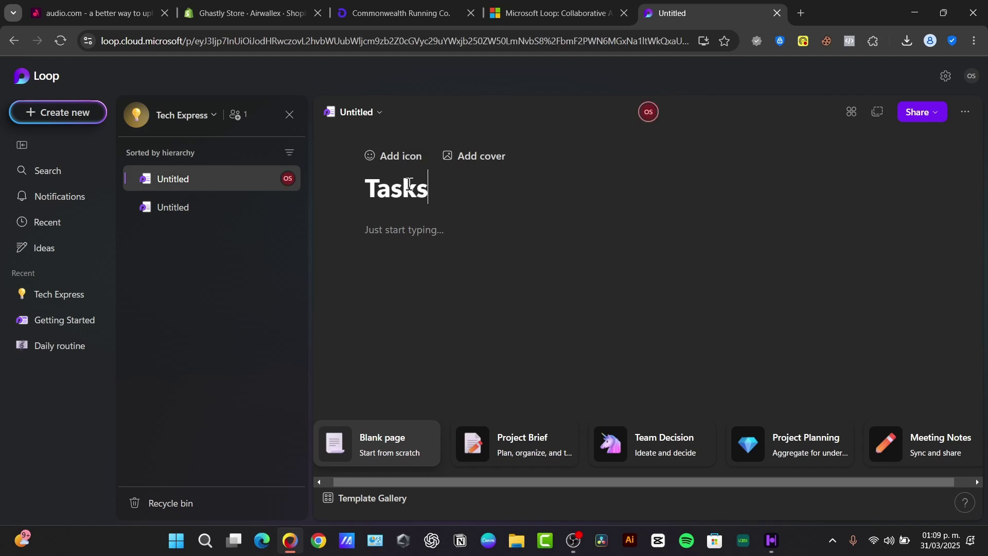
pyautogui.press('Return')
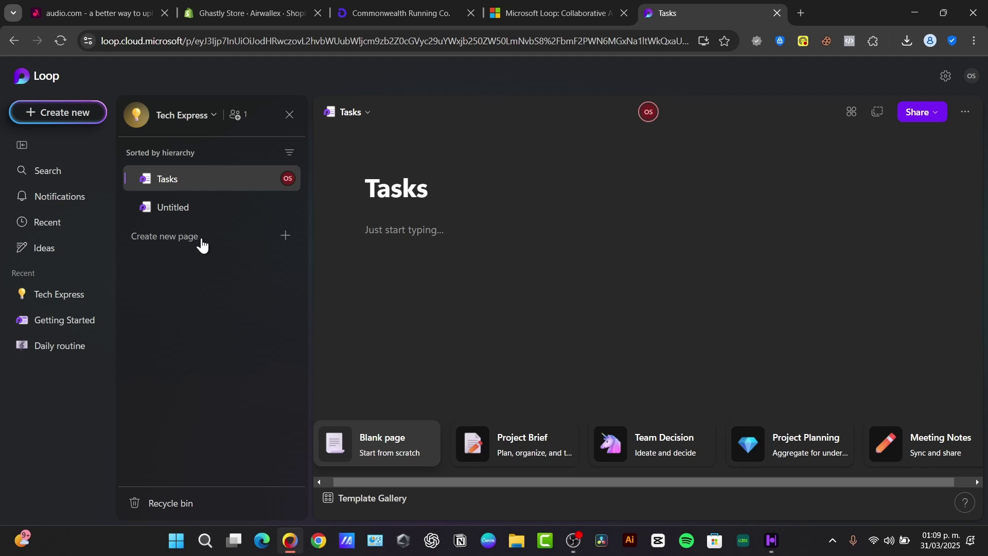
pyautogui.click(172, 210)
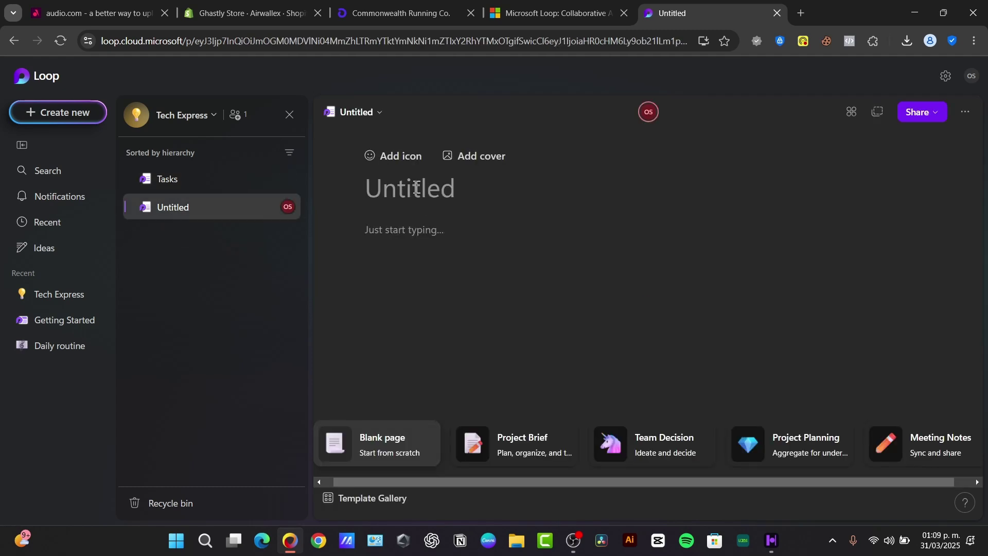
pyautogui.write('Calendar')
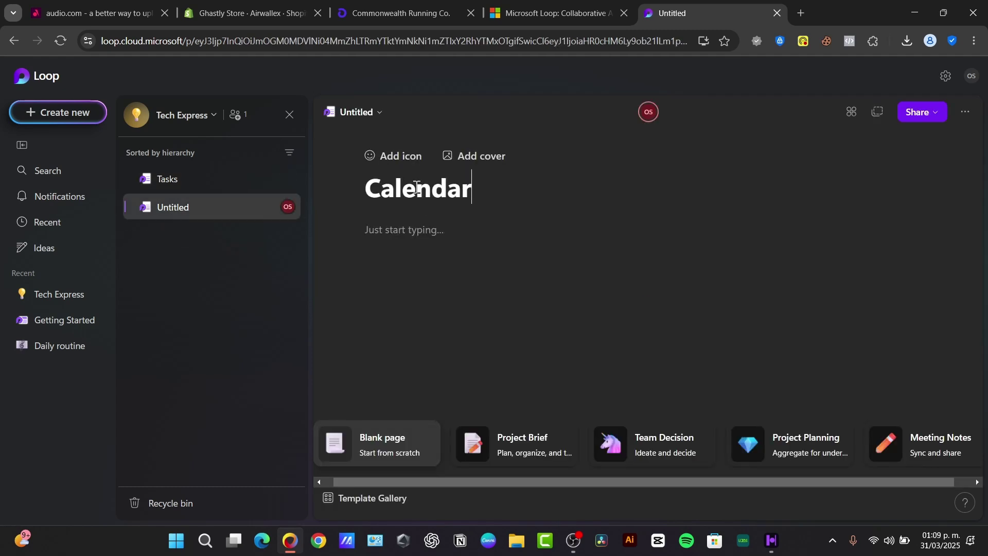
# Create another new page and begin typing its title
pyautogui.moveTo(212, 247)
pyautogui.click(179, 237)
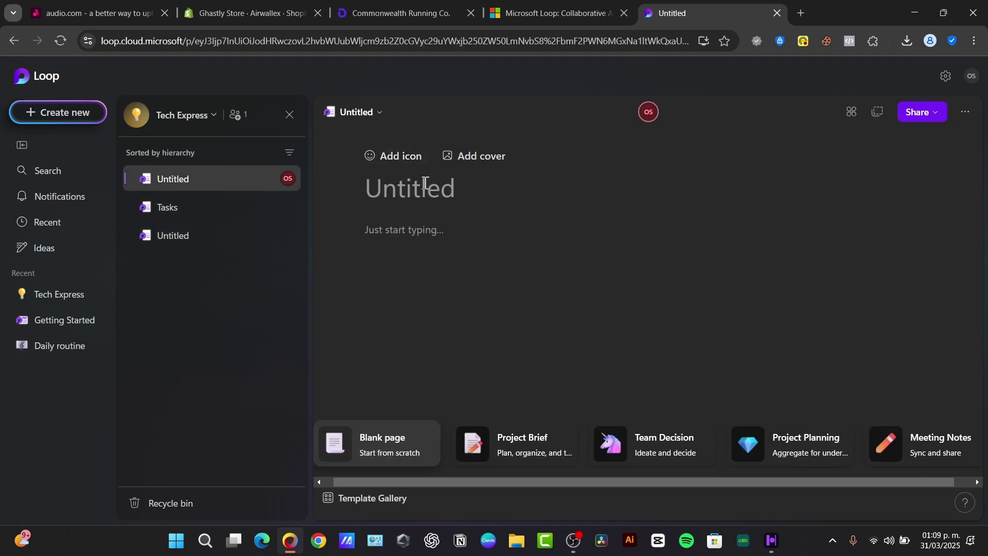
pyautogui.write('Goa')
pyautogui.press('BackSpace')
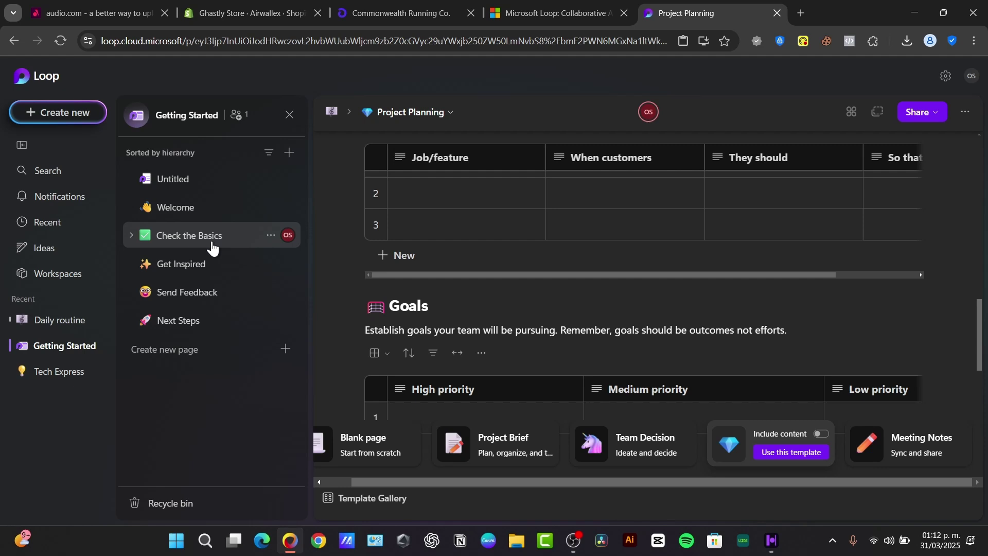
# On Check the Basics, convert the sidebar-navigation line into a Loop component reading 'Create a Youtube Video'
pyautogui.click(212, 247)
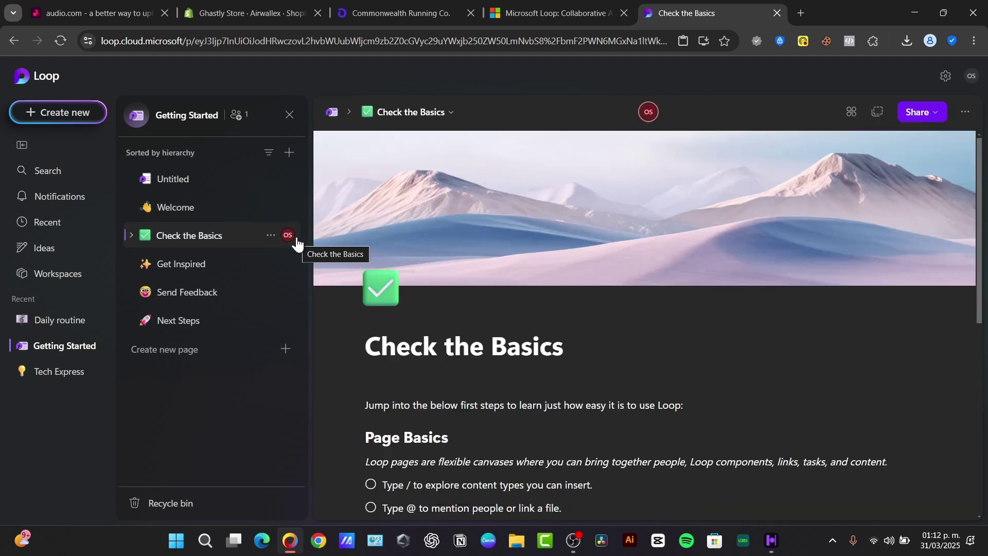
pyautogui.scroll(-7, 579, 311)
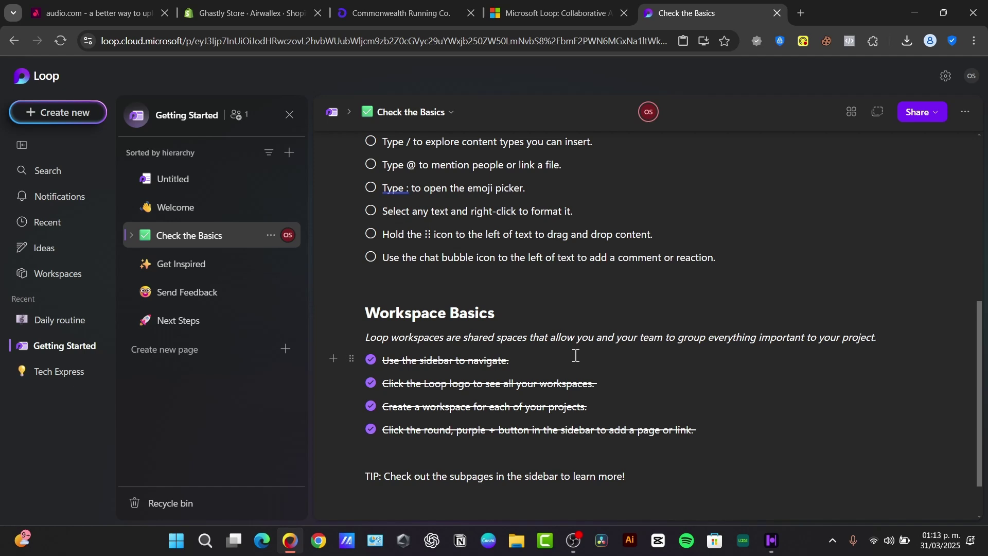
pyautogui.click(411, 359)
pyautogui.click(352, 359)
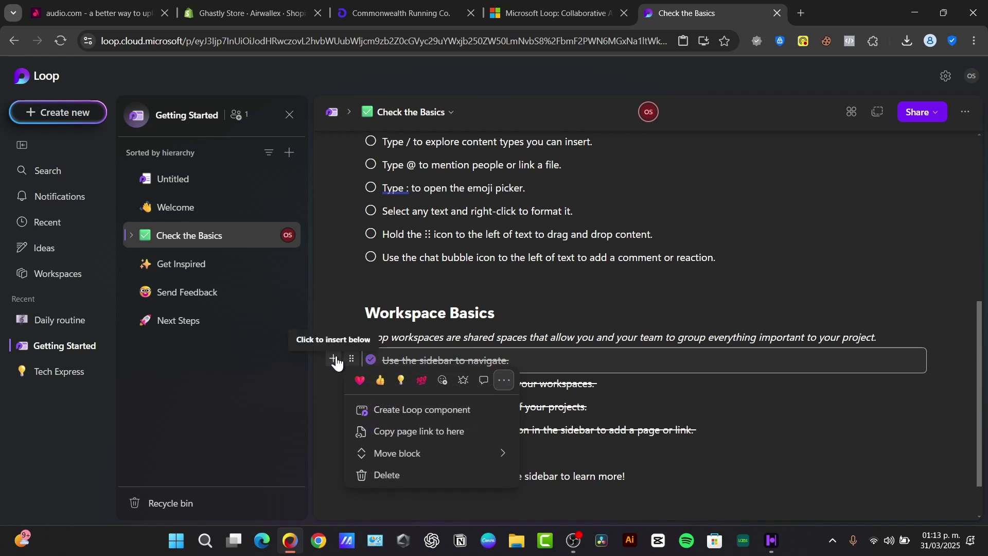
pyautogui.click(404, 409)
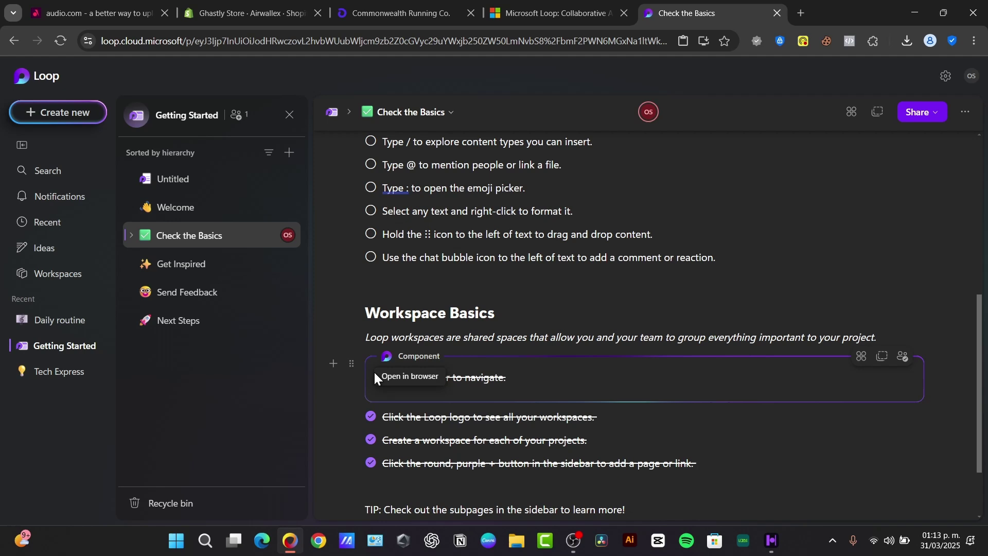
pyautogui.tripleClick(506, 379)
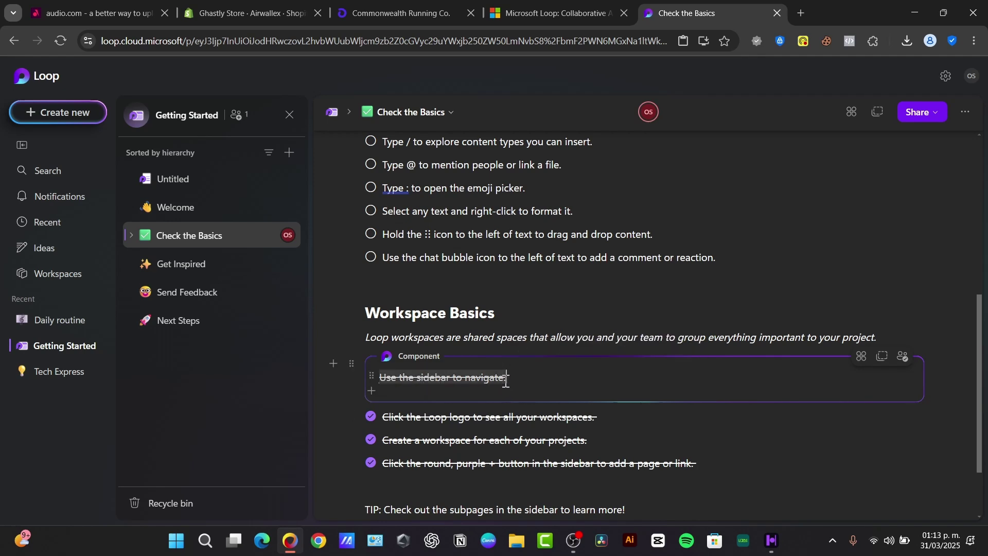
pyautogui.write('Create a Youtube Video')
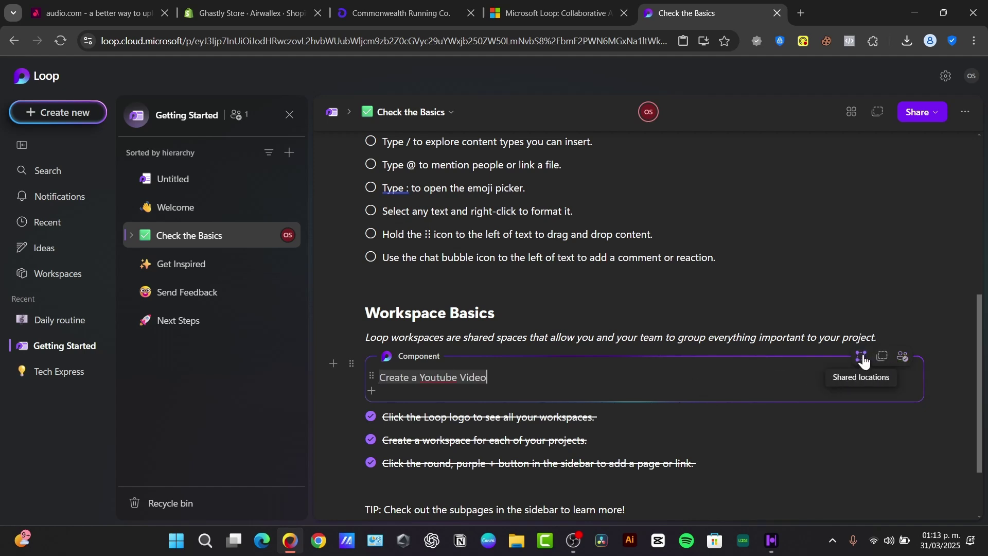
# From Shared locations, add the component to a Loop workspace and start naming that workspace
pyautogui.click(861, 356)
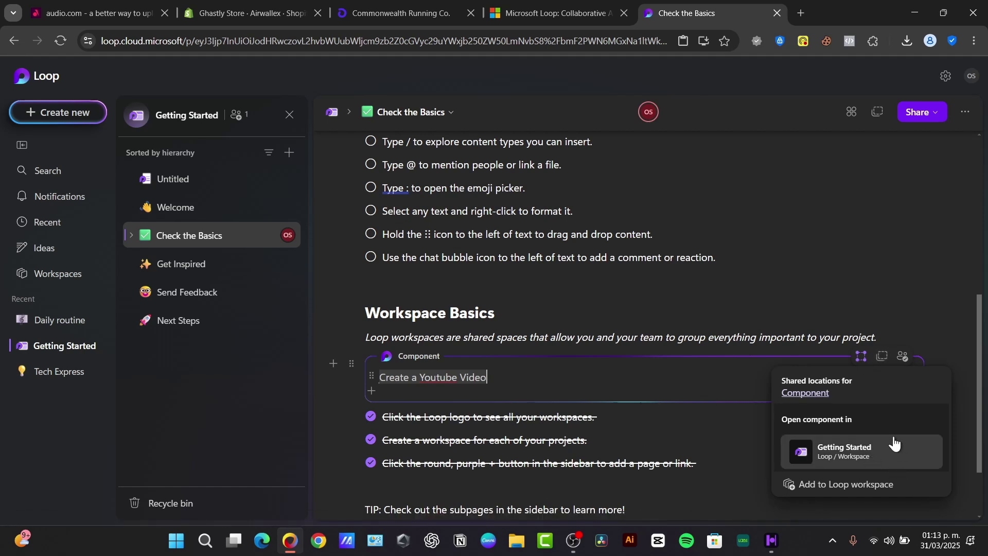
pyautogui.click(862, 485)
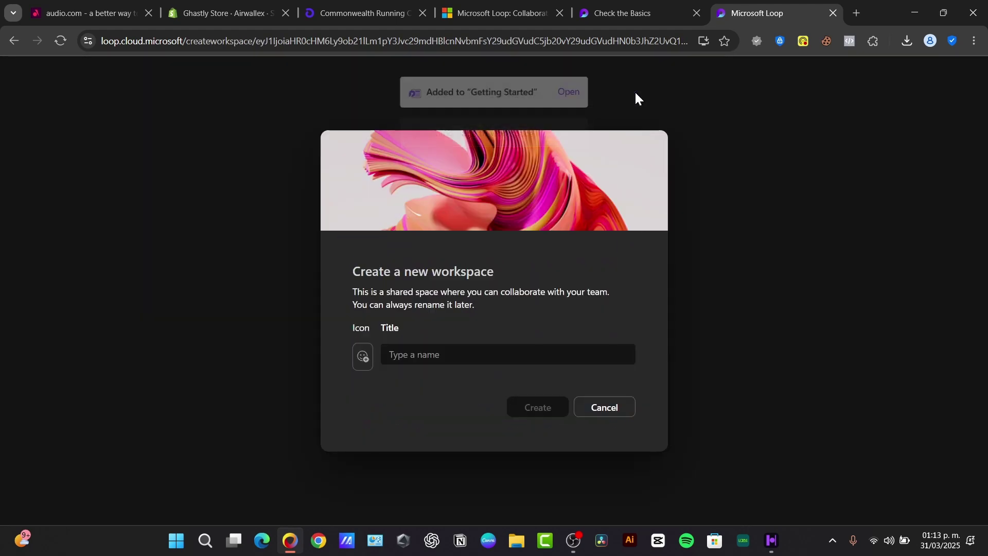
pyautogui.click(450, 352)
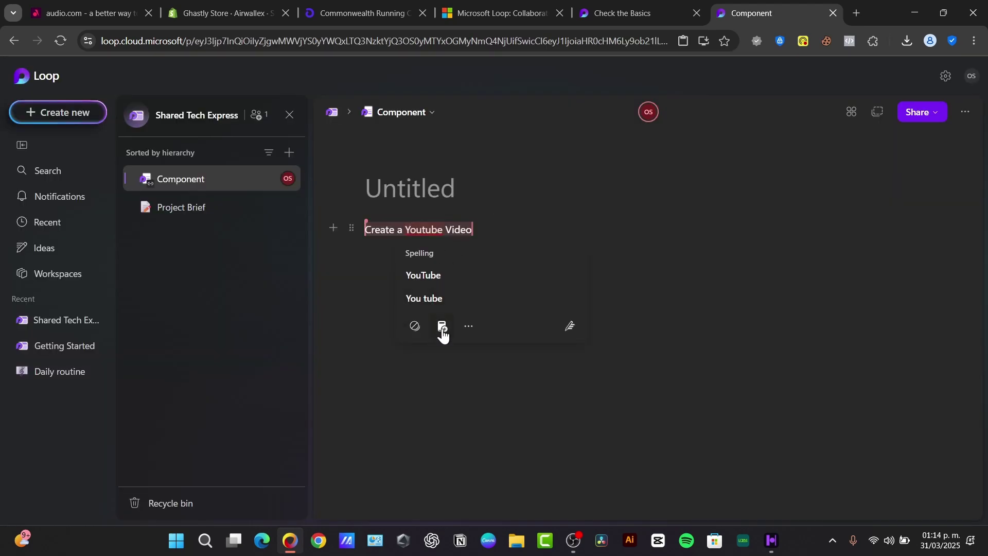
# Dismiss the spelling suggestions and insert a Progress tracker on a new line via /prog
pyautogui.click(464, 330)
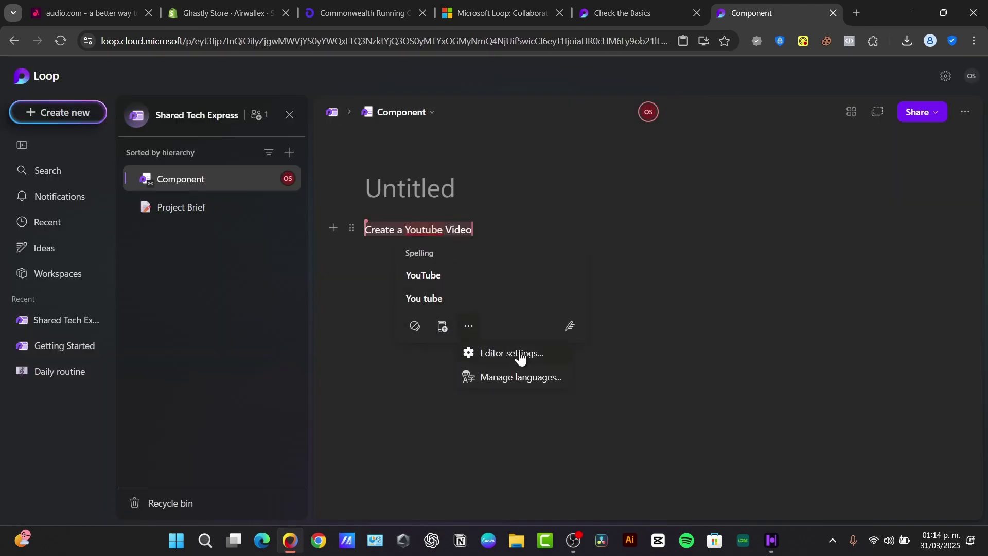
pyautogui.click(515, 226)
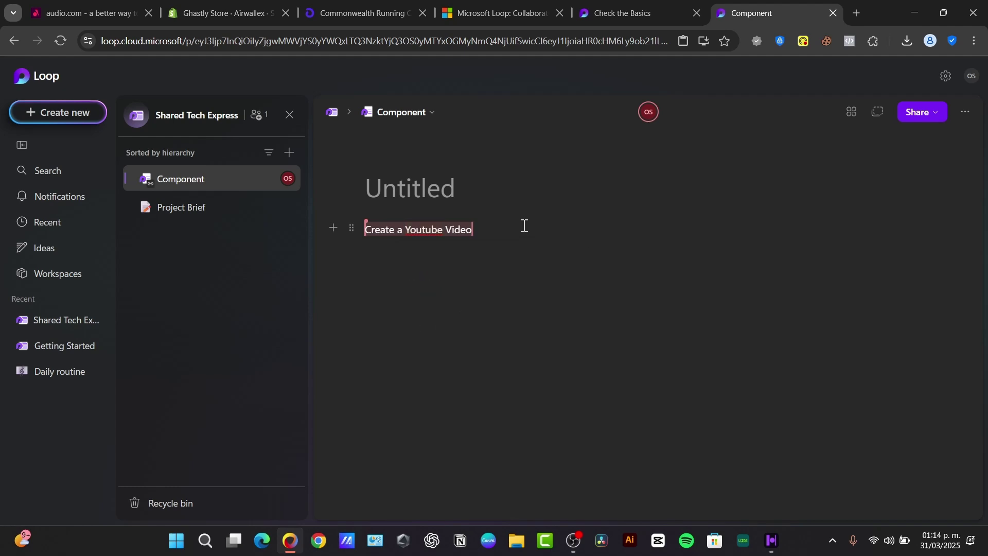
pyautogui.press('Return')
pyautogui.write('/')
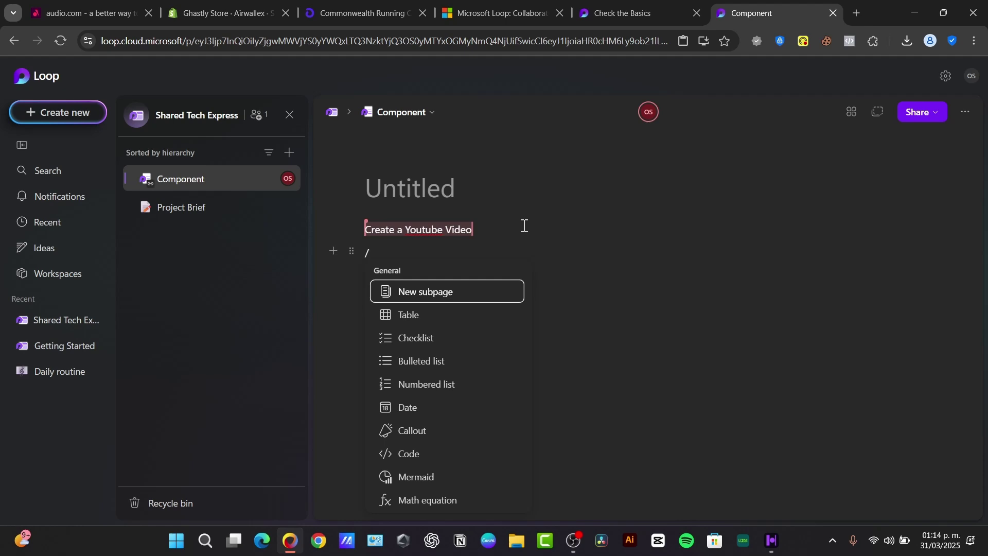
pyautogui.write('prog')
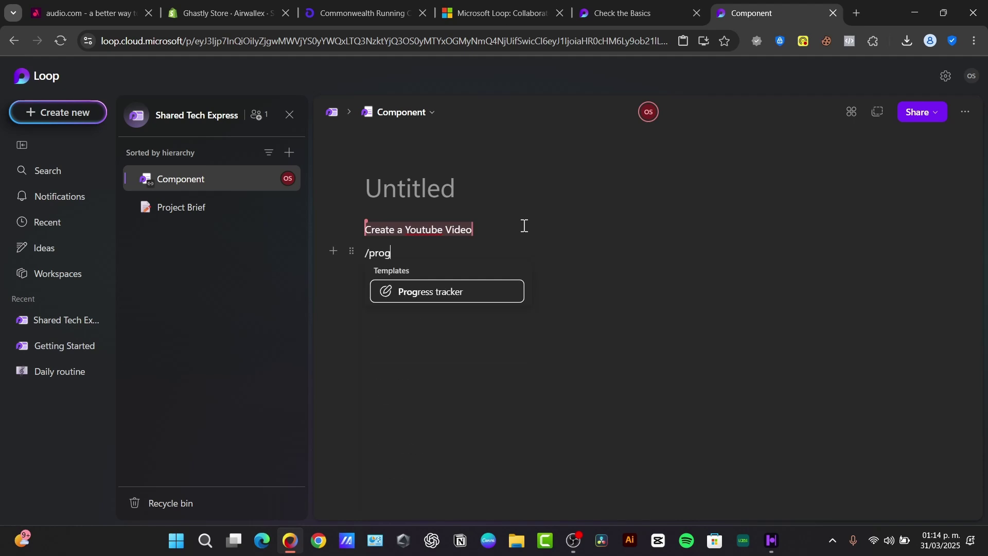
pyautogui.click(465, 300)
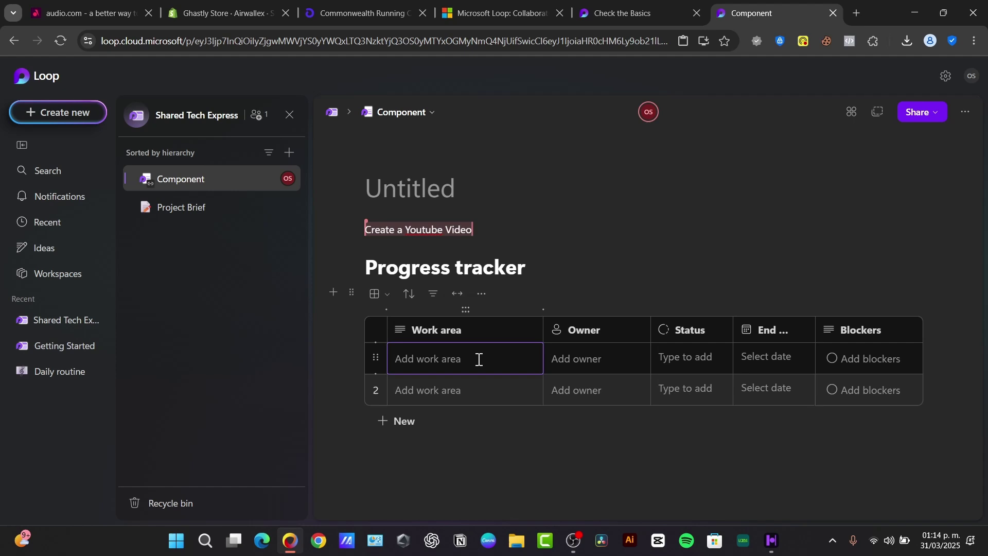
# Fill the tracker row: Marketing work area, an owner, blockers Craetion and Ghos, status Completed
pyautogui.write('Marketing')
pyautogui.press('Tab')
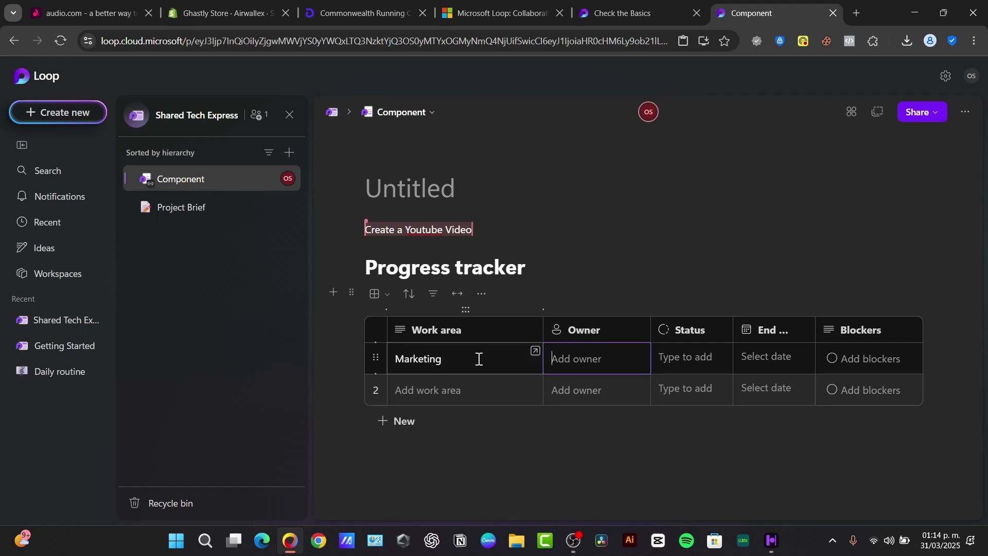
pyautogui.write('Mo')
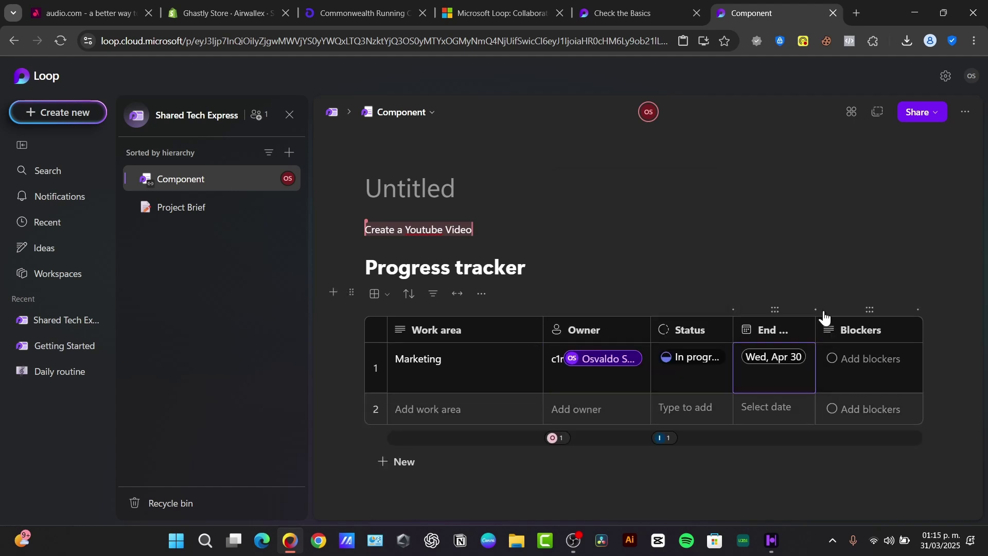
pyautogui.click(869, 360)
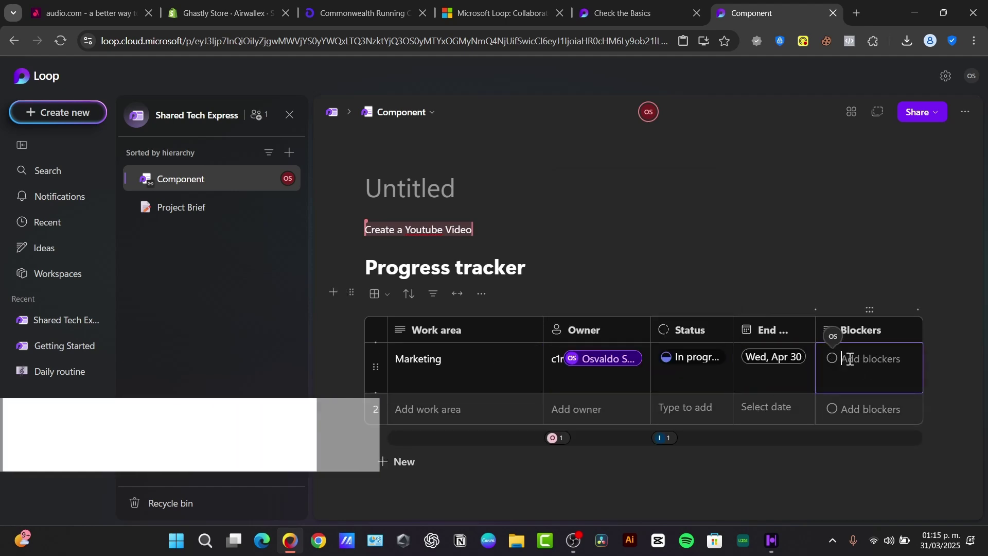
pyautogui.write('C')
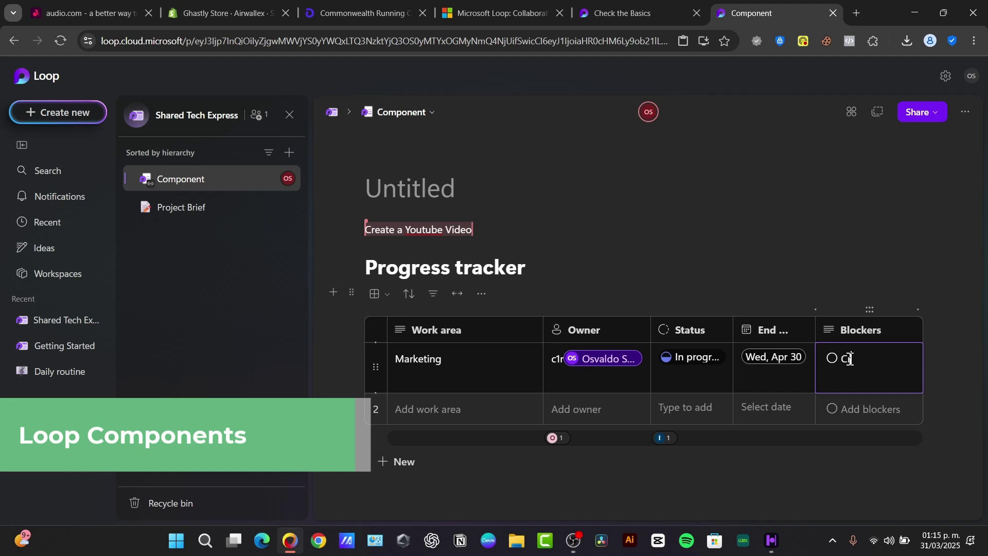
pyautogui.write('raetion')
pyautogui.press('Return')
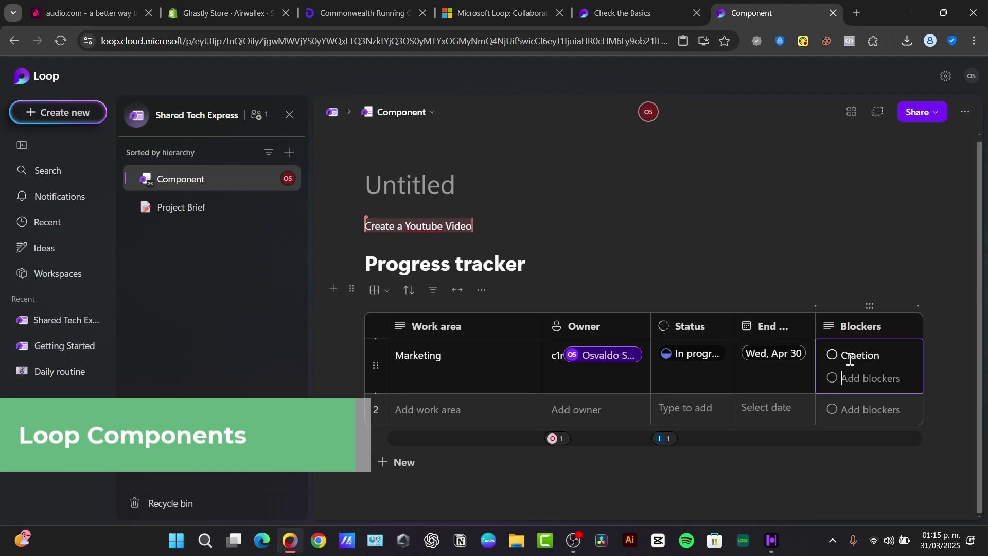
pyautogui.write('Ghos')
pyautogui.click(518, 405)
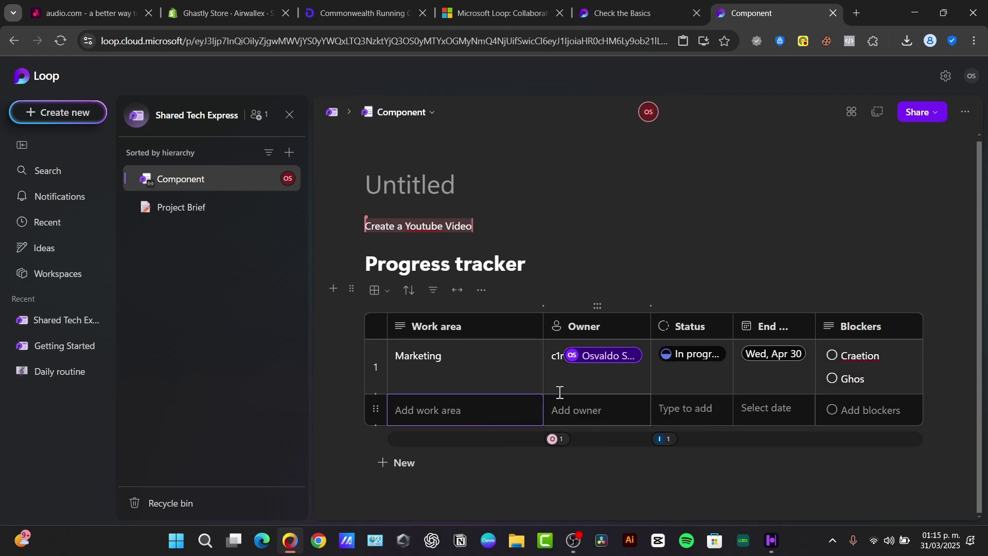
pyautogui.click(691, 354)
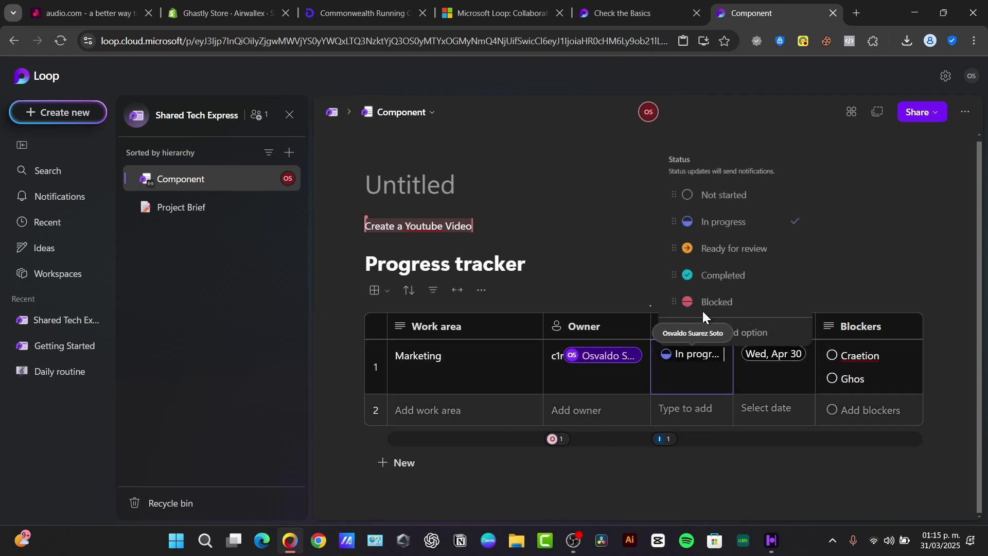
pyautogui.click(733, 284)
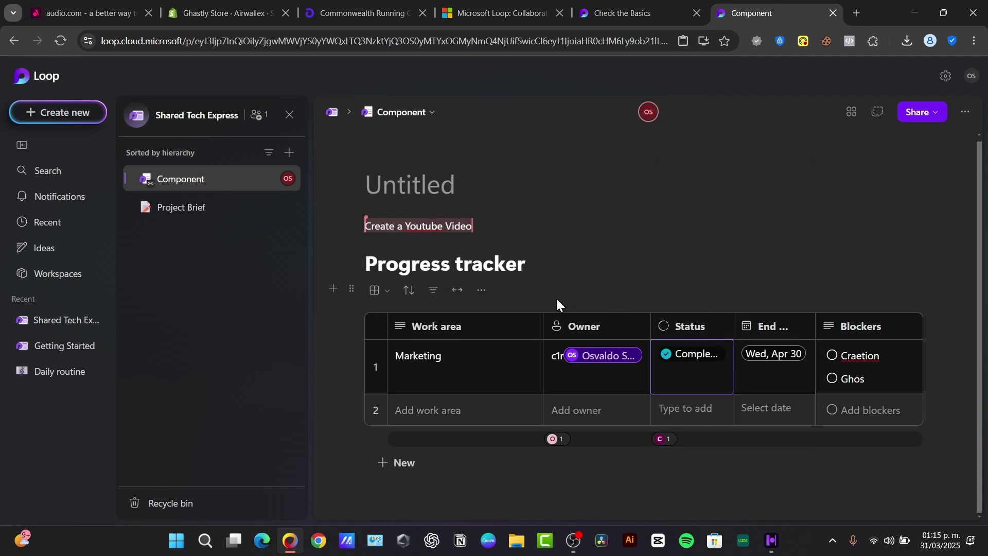
pyautogui.click(492, 472)
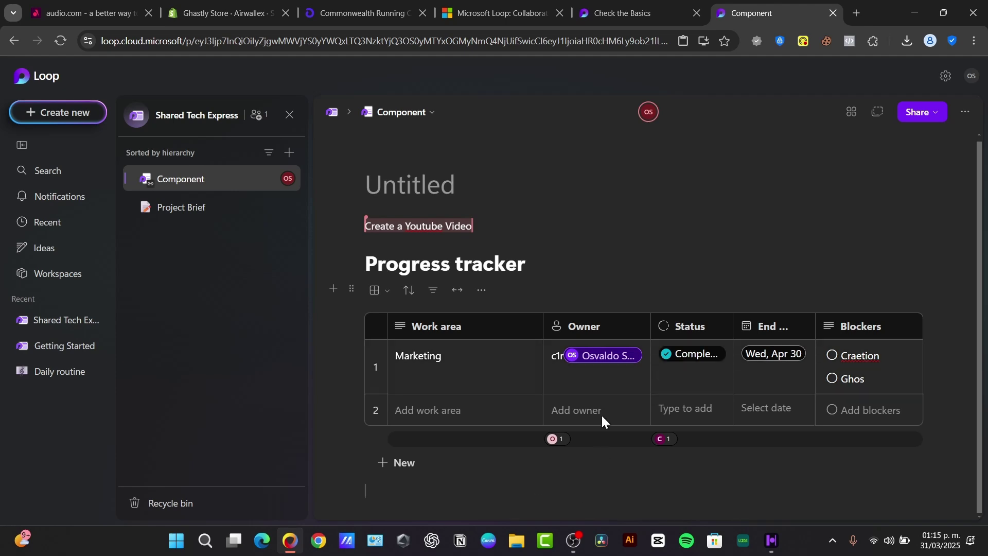
# Insert a Voting table below the tracker and step through the first idea's Pros and Cons cells
pyautogui.click(585, 509)
pyautogui.write('/')
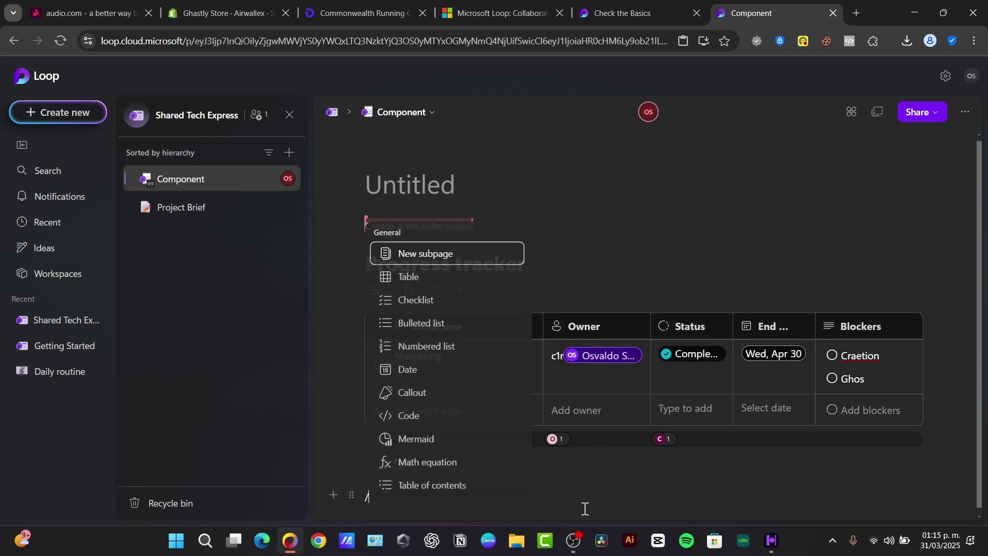
pyautogui.write('voting')
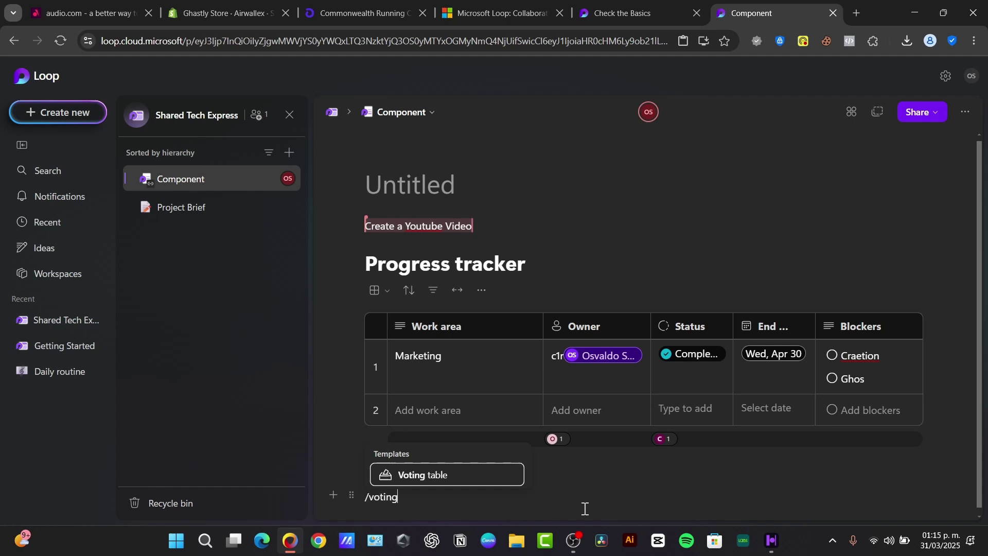
pyautogui.click(429, 475)
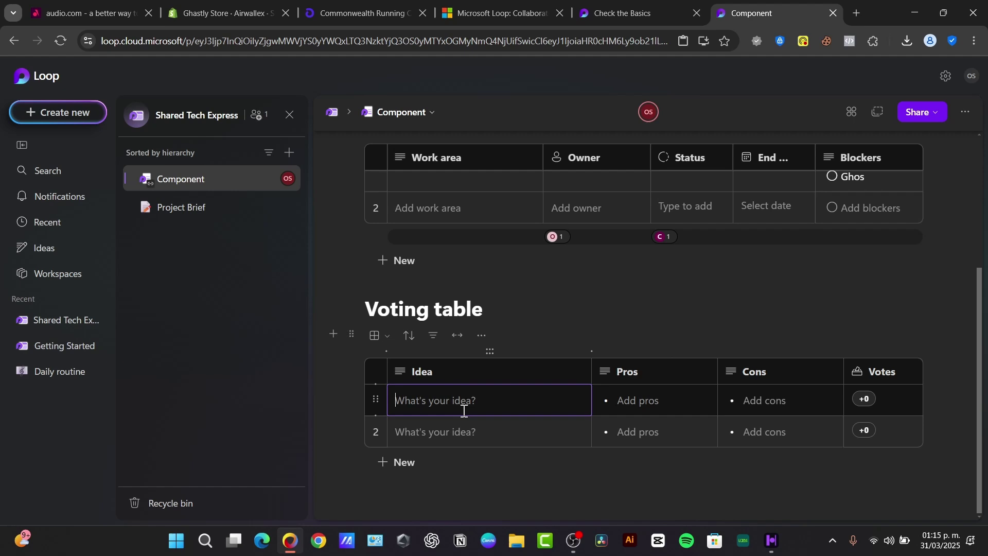
pyautogui.click(625, 401)
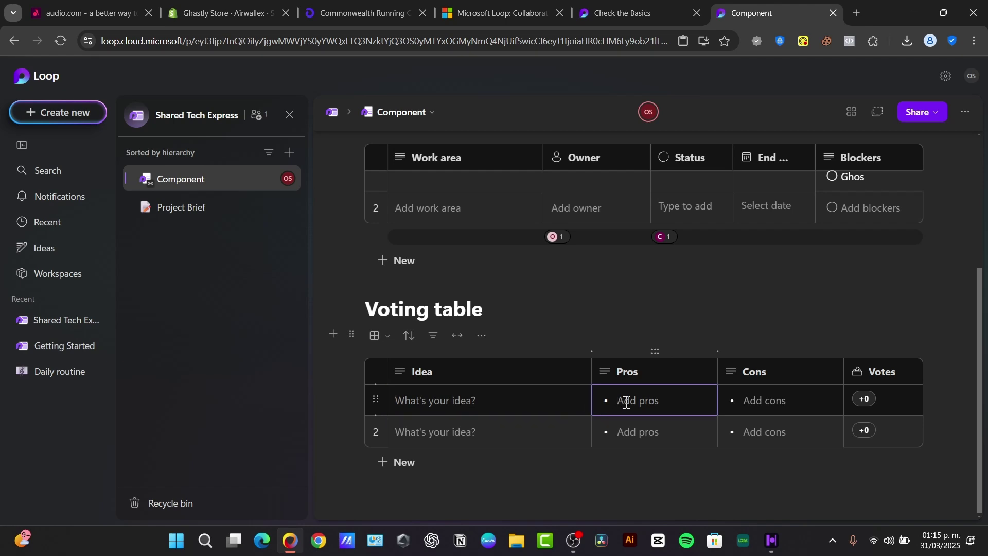
pyautogui.click(767, 399)
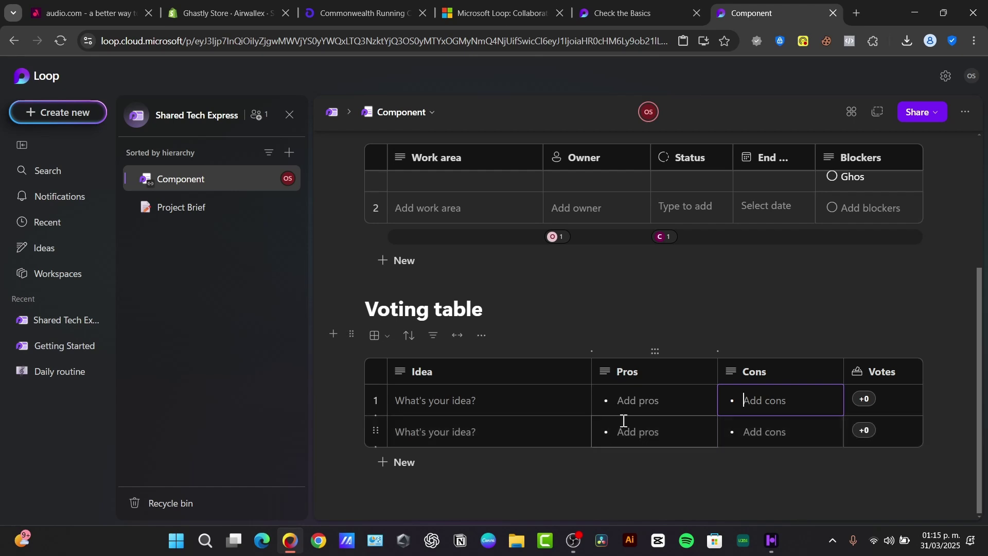
# Start a new line below the Voting table with the /task command
pyautogui.click(585, 485)
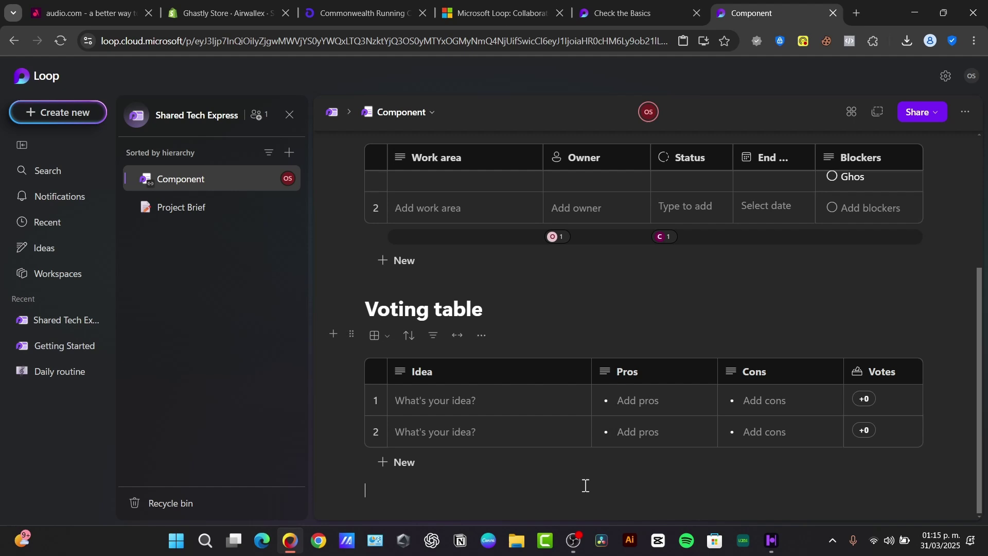
pyautogui.write('/')
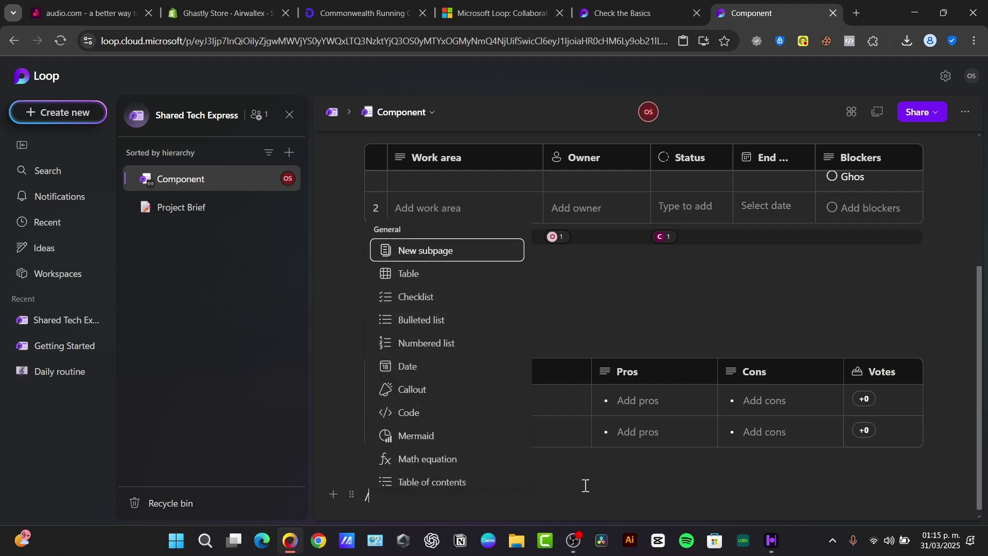
pyautogui.press('BackSpace')
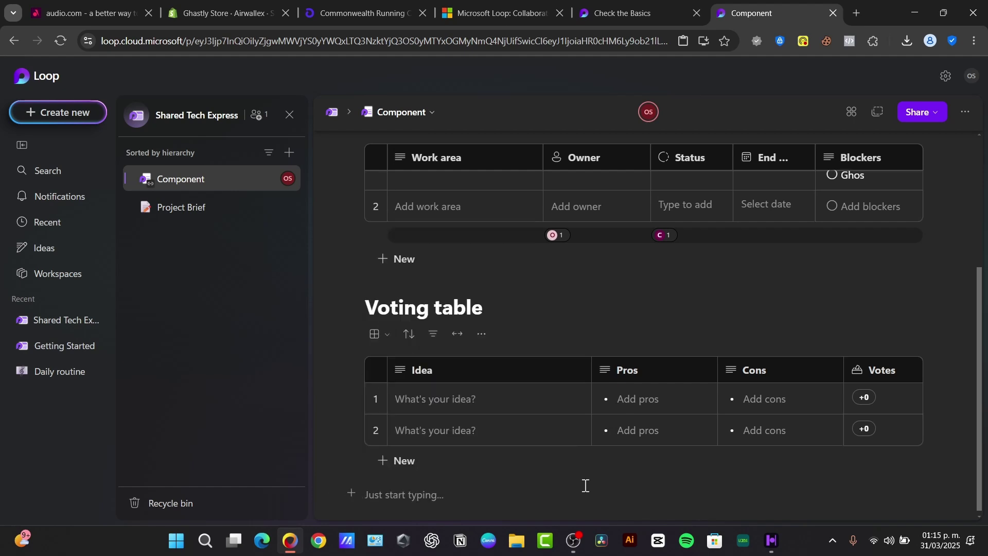
pyautogui.write('/')
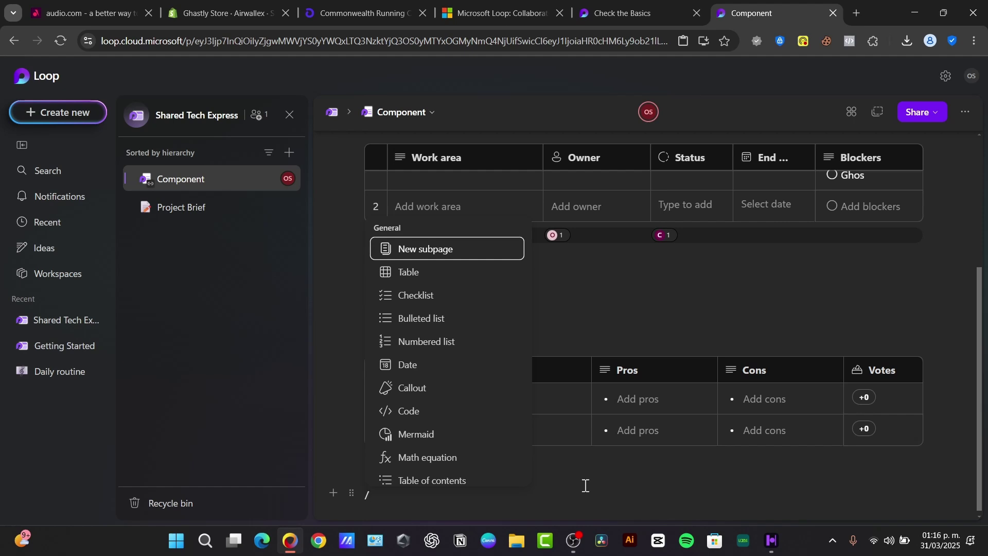
pyautogui.write('task')
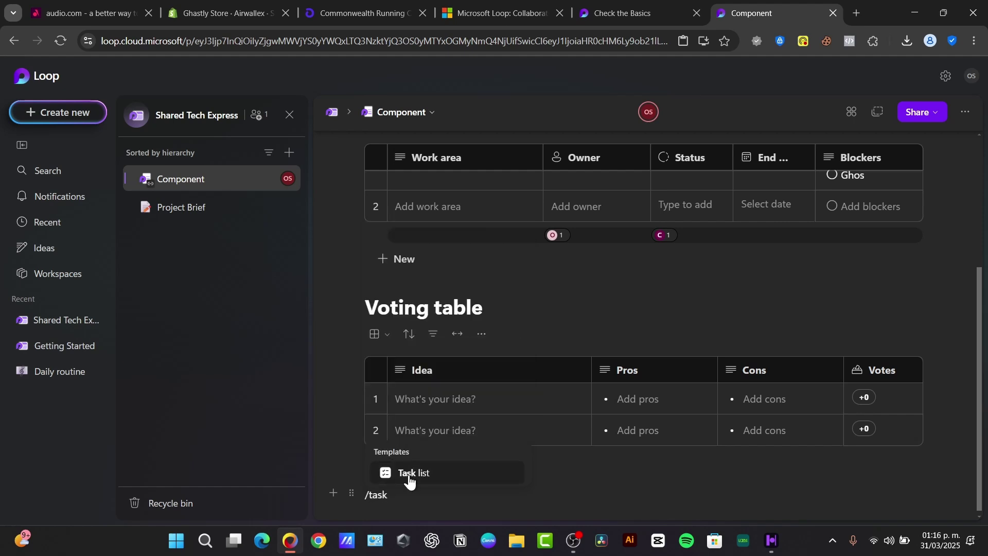
# Insert the Task list template below the Voting table, then check the page's shared locations and Share options
pyautogui.click(409, 475)
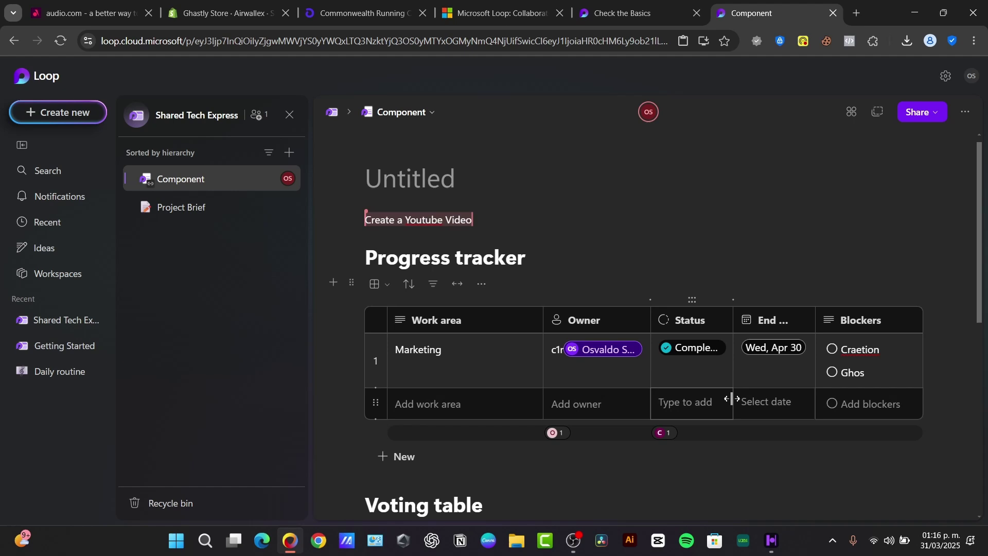
pyautogui.click(600, 480)
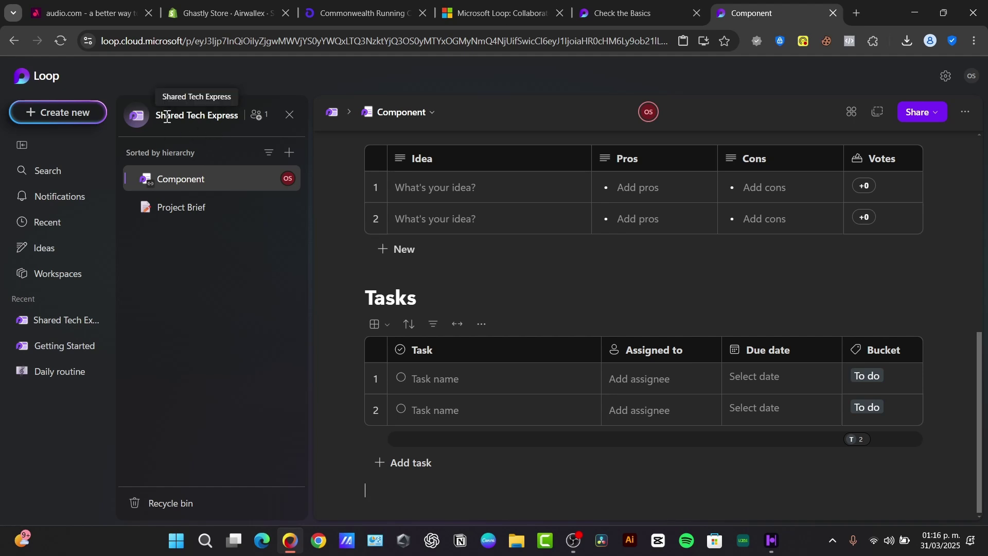
pyautogui.click(850, 114)
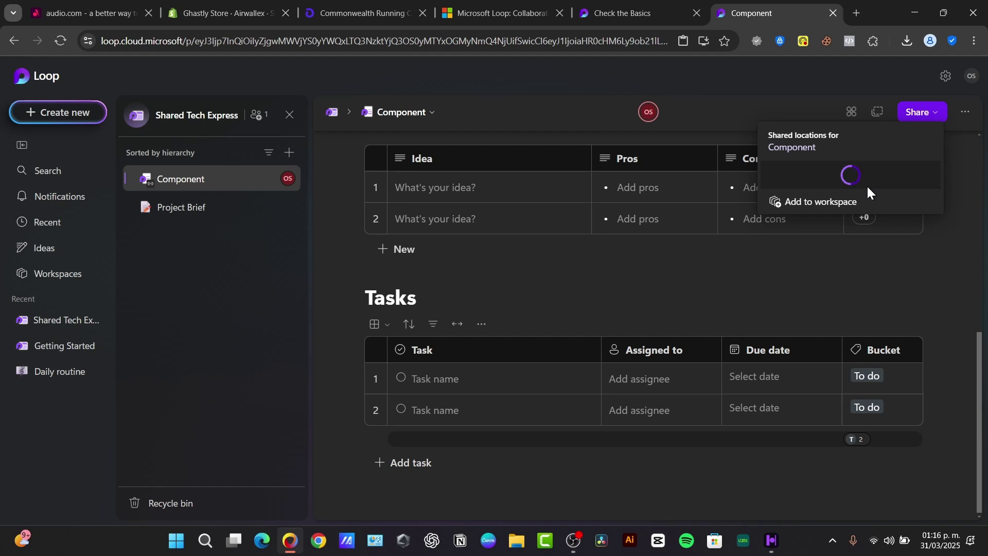
pyautogui.click(921, 118)
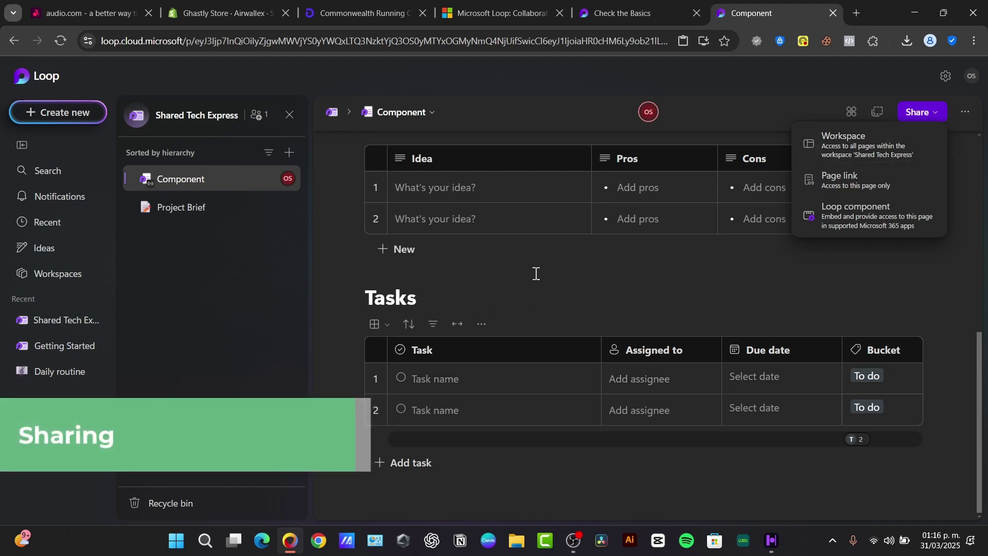
pyautogui.scroll(6, 534, 273)
pyautogui.scroll(-6, 556, 269)
pyautogui.click(469, 468)
pyautogui.write('@')
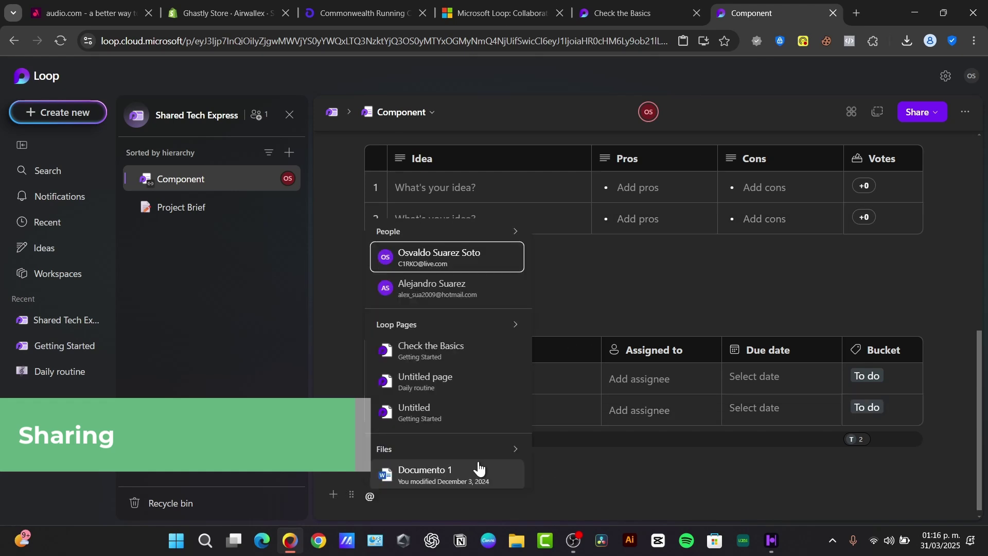
pyautogui.click(455, 262)
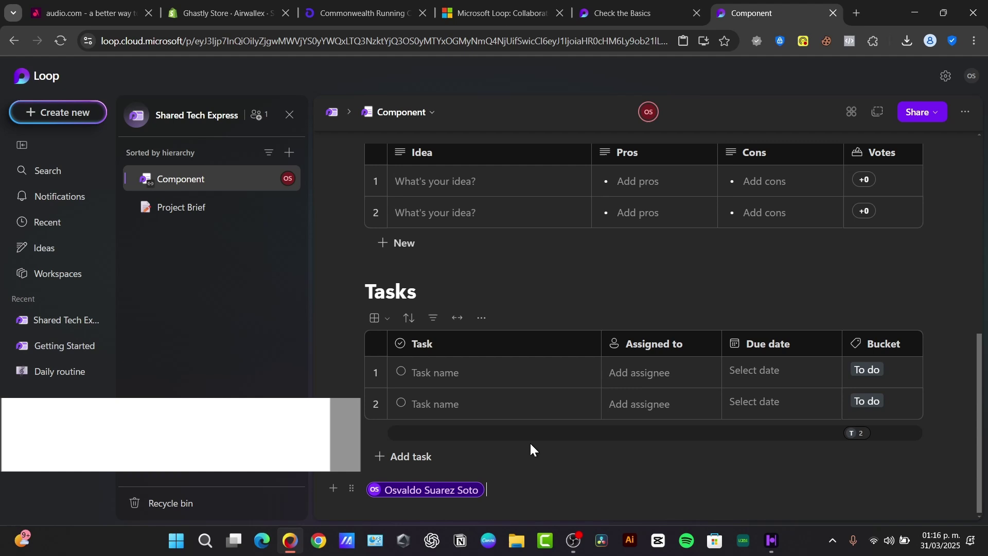
pyautogui.write('T')
pyautogui.press('BackSpace')
pyautogui.write('Check this out!')
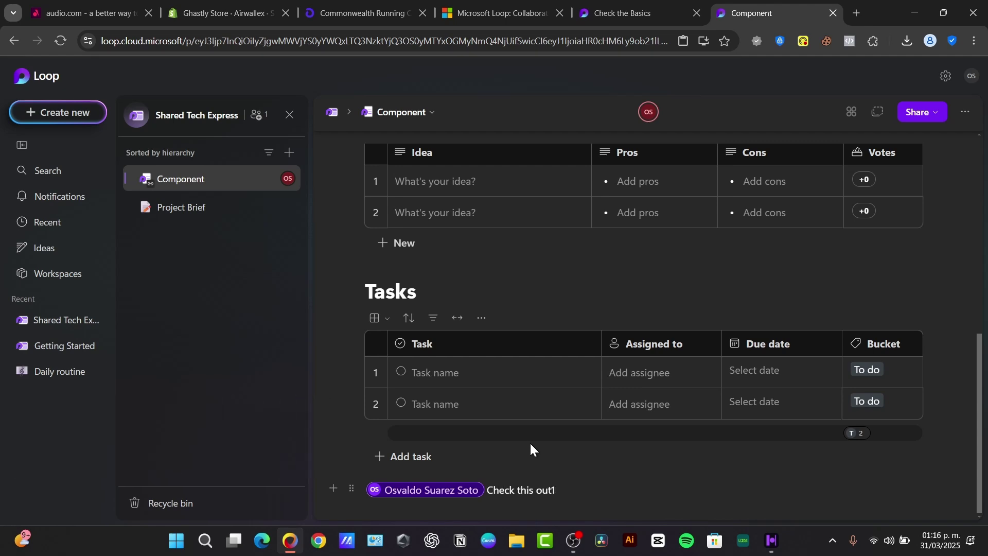
pyautogui.press('Return')
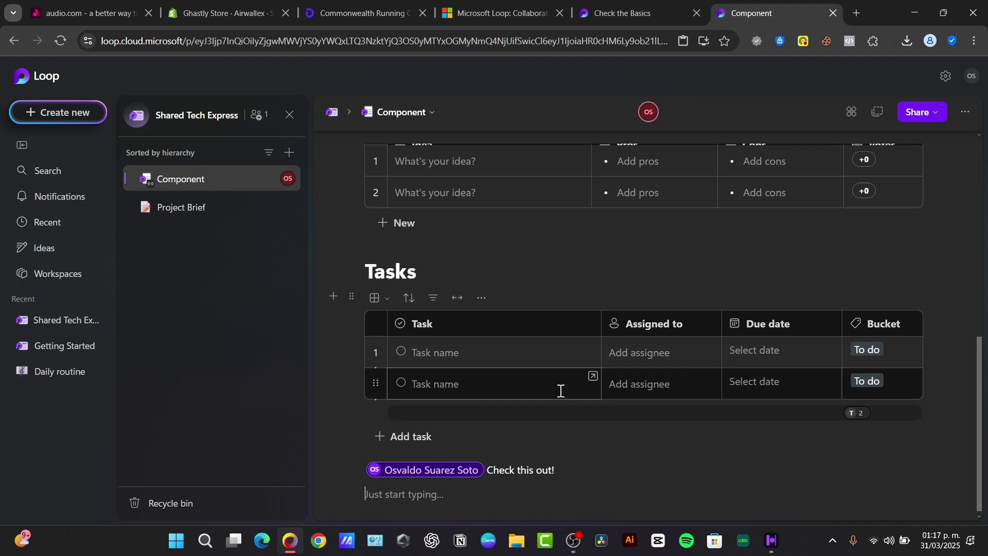
# Copy an anyone-can-edit page link from Share, leaving the link settings unchanged
pyautogui.click(911, 120)
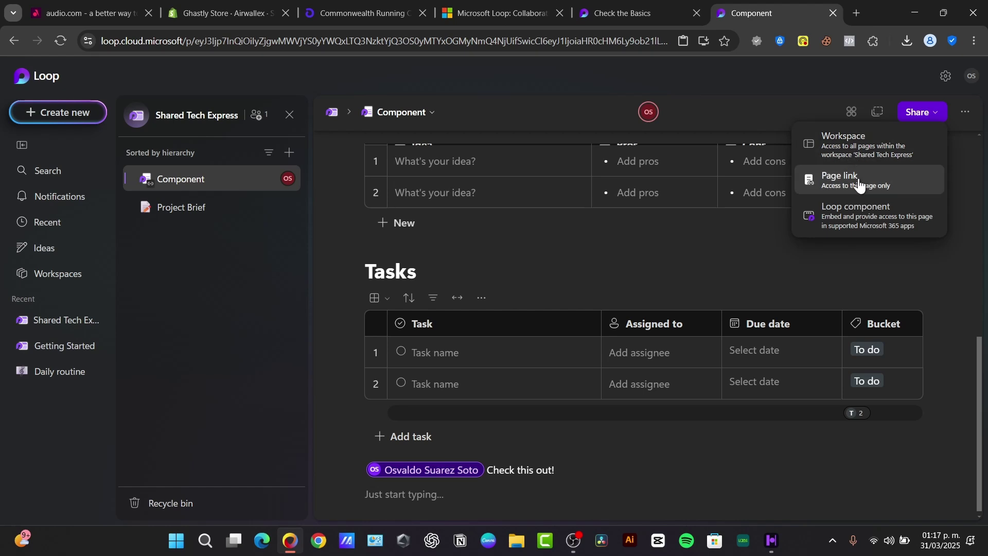
pyautogui.click(892, 218)
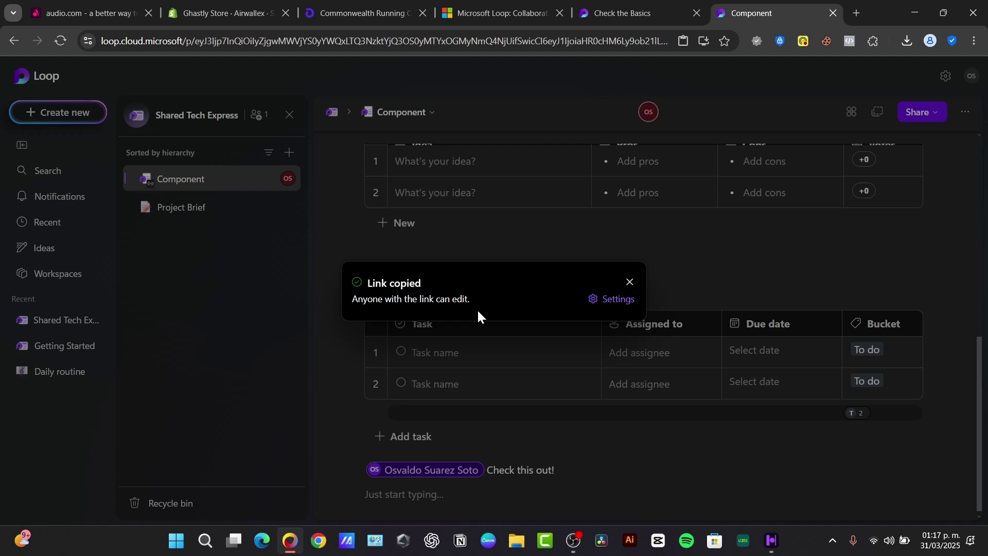
pyautogui.click(627, 297)
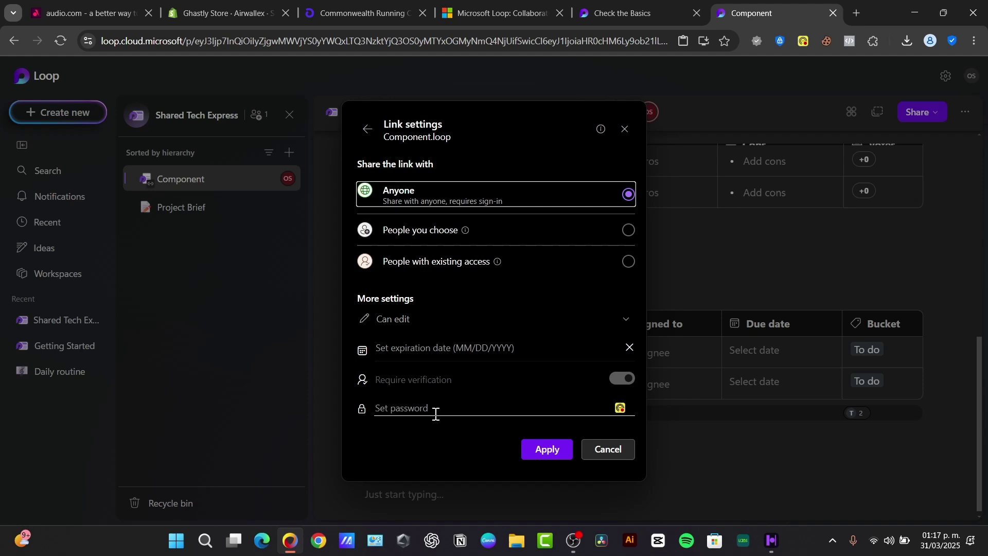
pyautogui.click(607, 452)
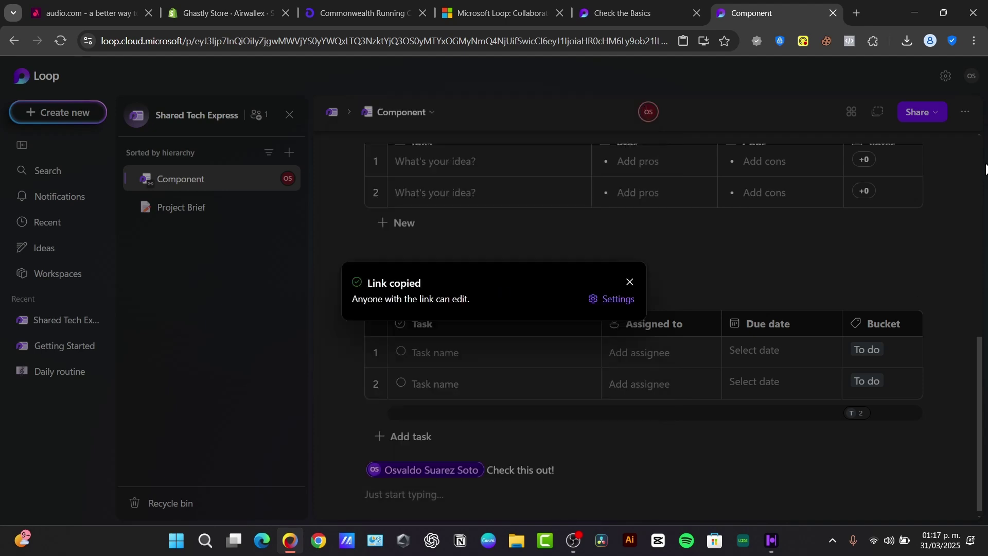
# Dismiss the link-copied notice and review the workspace members list in the sharing options
pyautogui.click(939, 114)
pyautogui.click(938, 113)
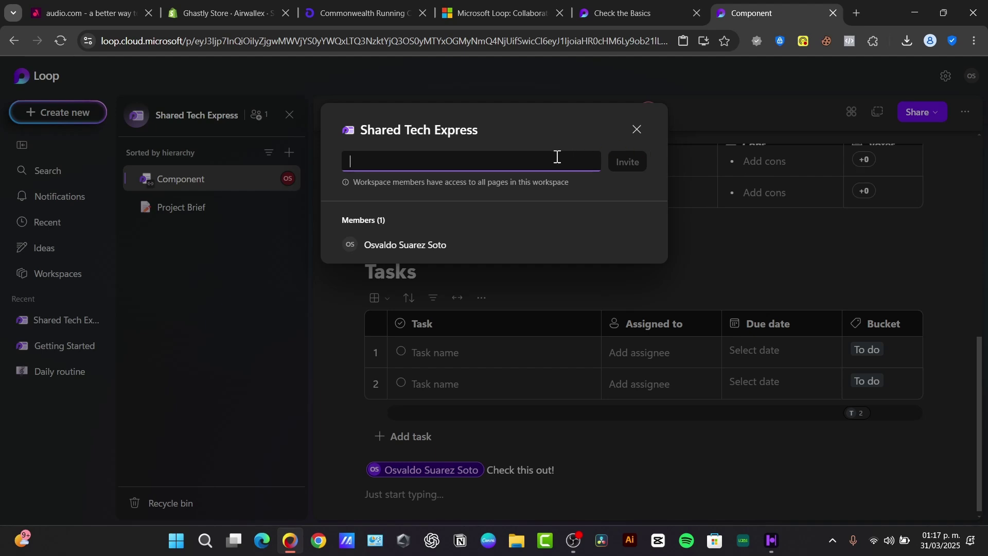
pyautogui.click(735, 94)
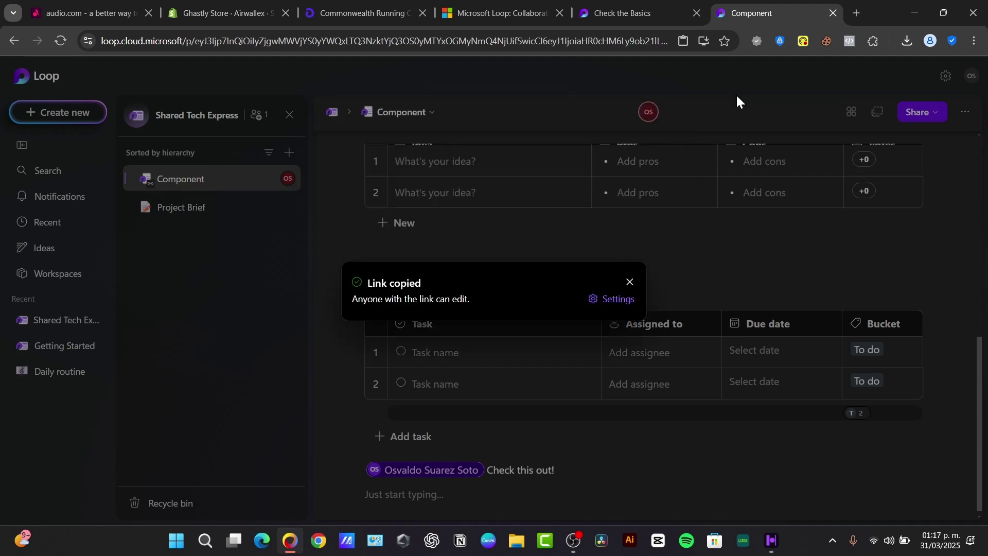
# Paste the copied link into a new browser tab and title the page 'Youtube Channel'
pyautogui.click(857, 13)
pyautogui.hotkey('ctrl', 'v')
pyautogui.press('Return')
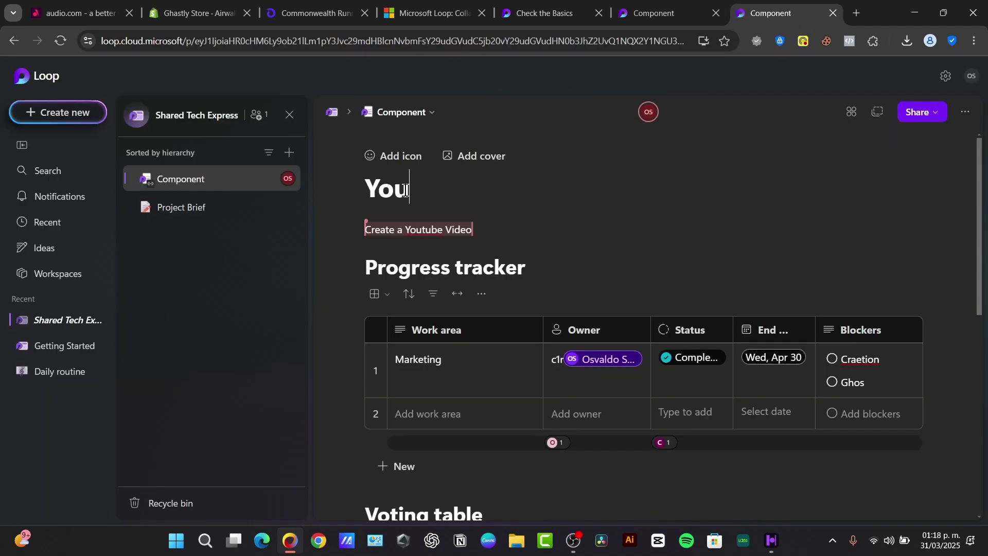
pyautogui.write('tube Channel')
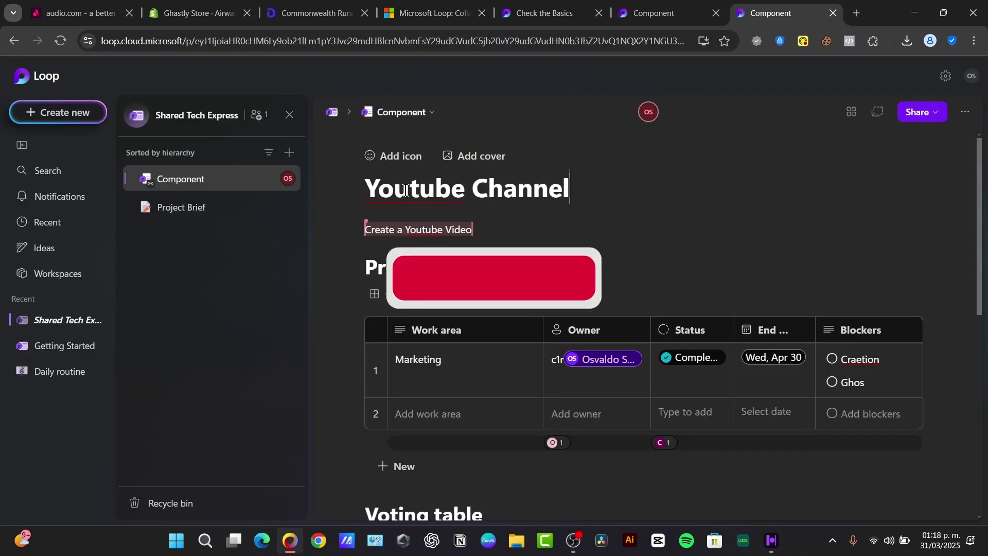